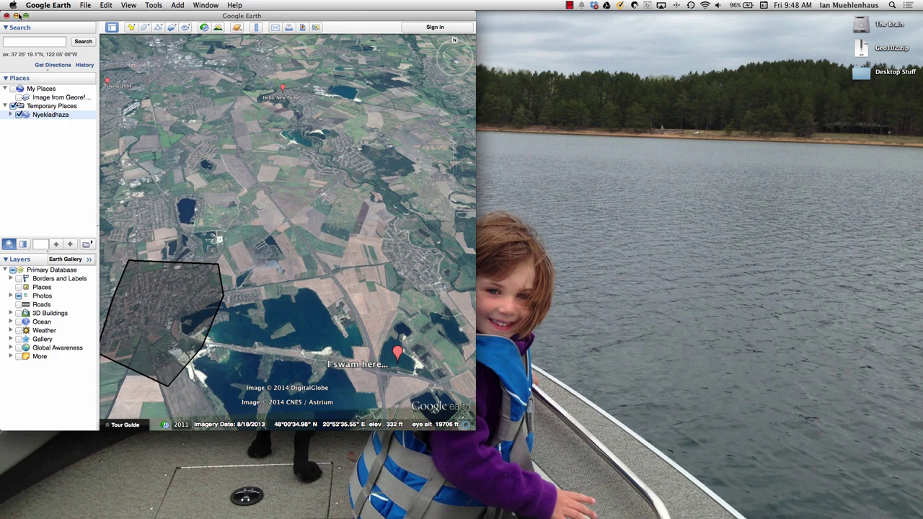
# Step: Enlarge the Google Earth window and survey the area around the Nyekladhaza polygon and its surrounding placemarks
pyautogui.click(26, 15)
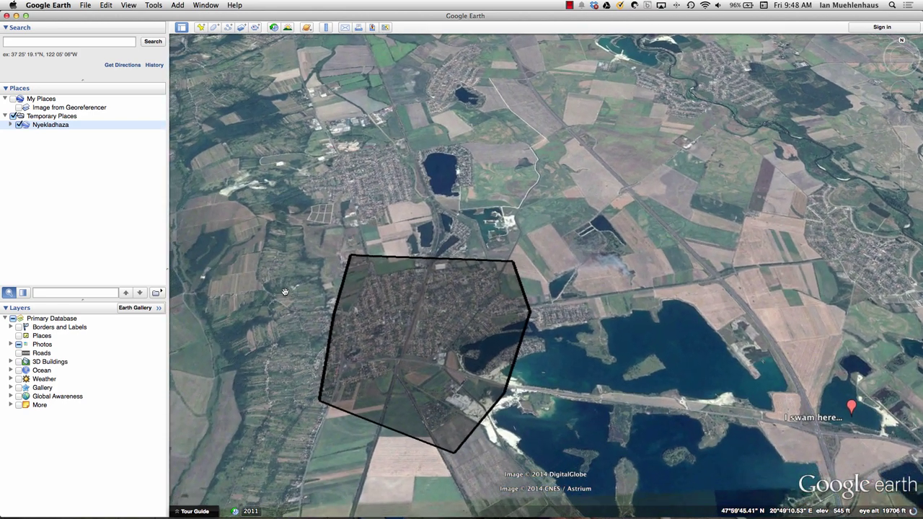
pyautogui.moveTo(285, 292); pyautogui.dragTo(380, 255)
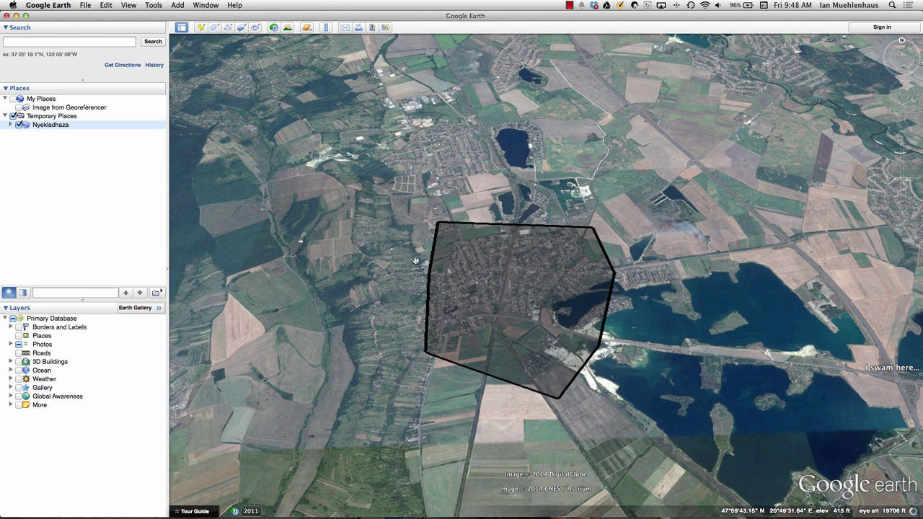
pyautogui.moveTo(393, 310); pyautogui.dragTo(388, 287)
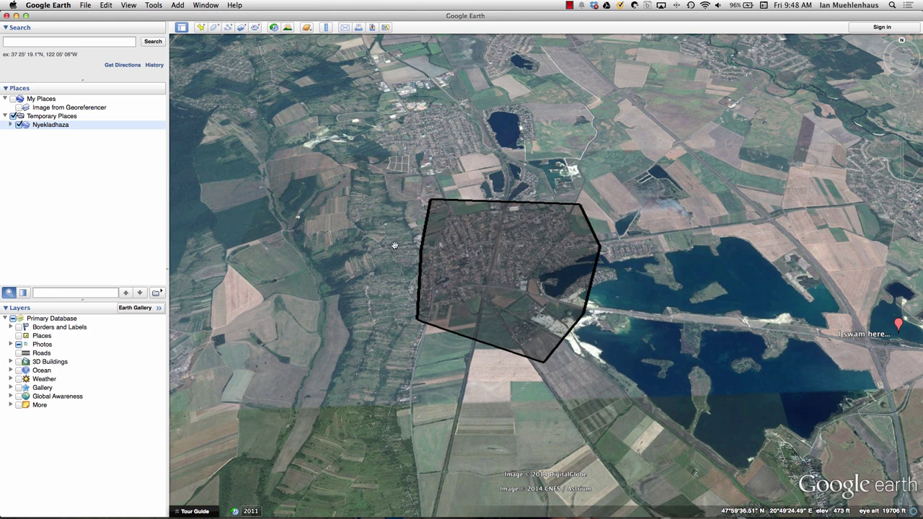
pyautogui.moveTo(462, 241); pyautogui.dragTo(440, 415)
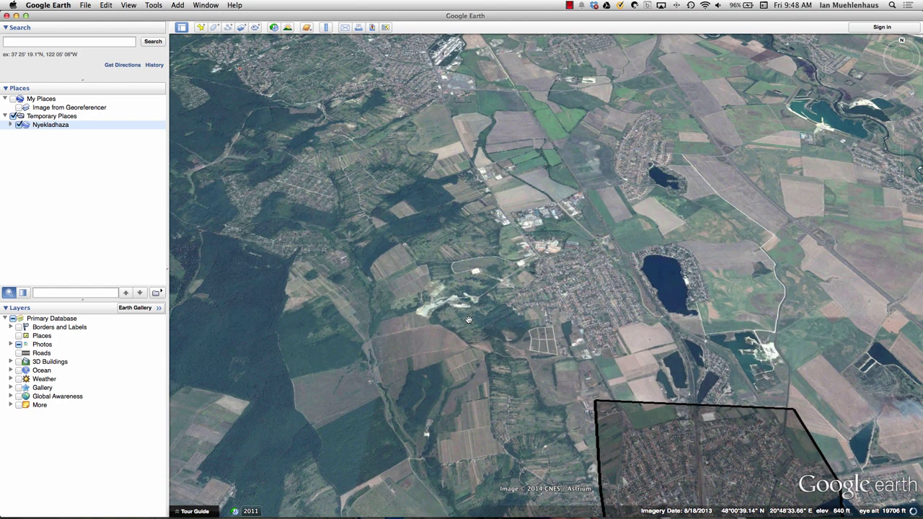
pyautogui.scroll(-5, 532, 378)
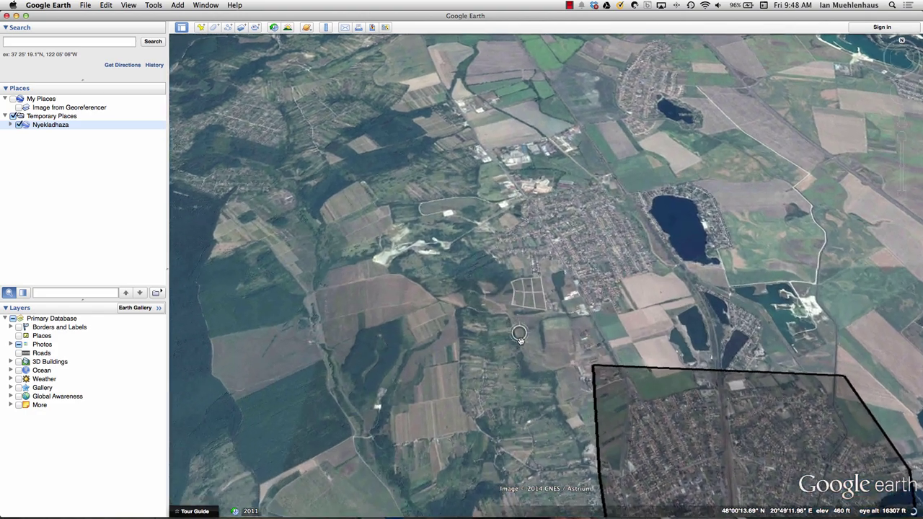
pyautogui.scroll(-3, 520, 336)
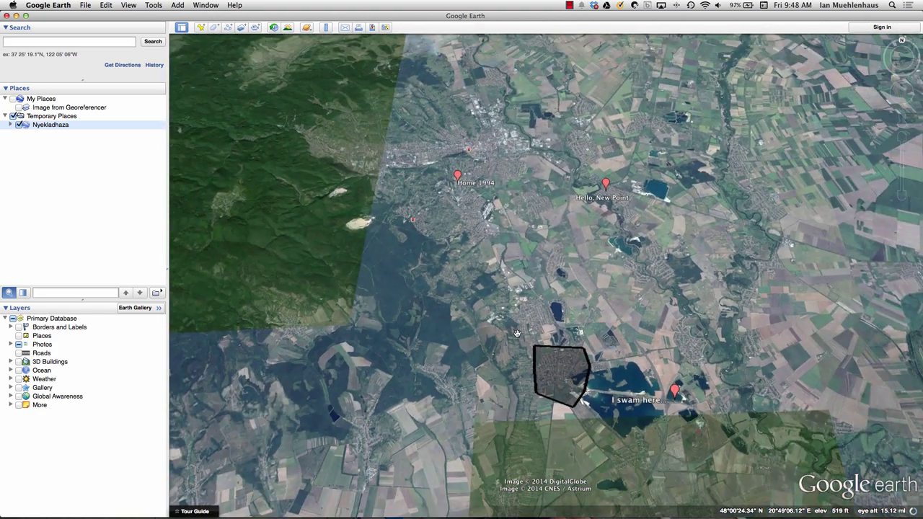
# Step: Inspect the information balloons of the Home 1994 and Hello, New Point placemarks, and close them
pyautogui.click(457, 175)
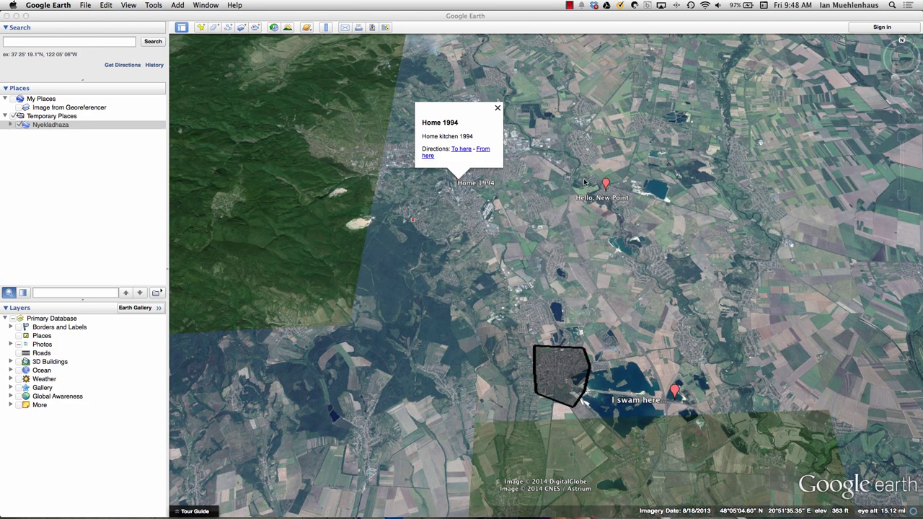
pyautogui.click(605, 185)
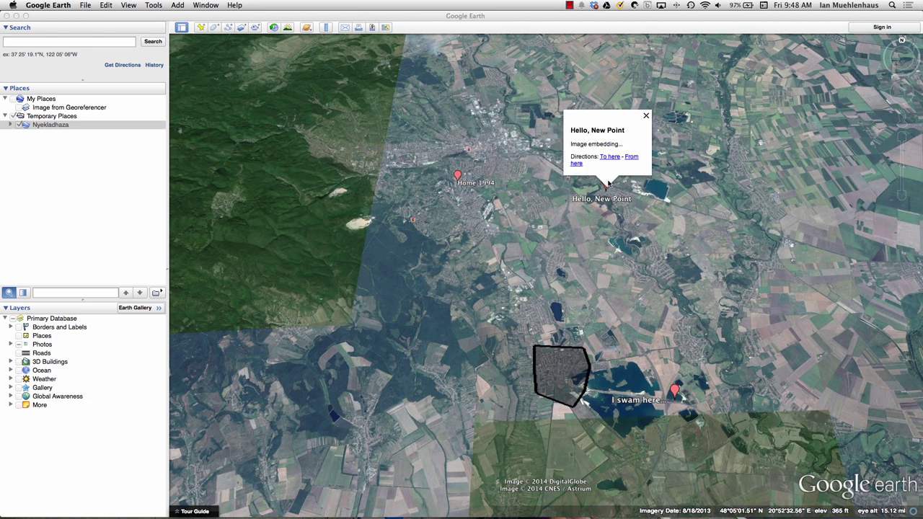
pyautogui.click(569, 379)
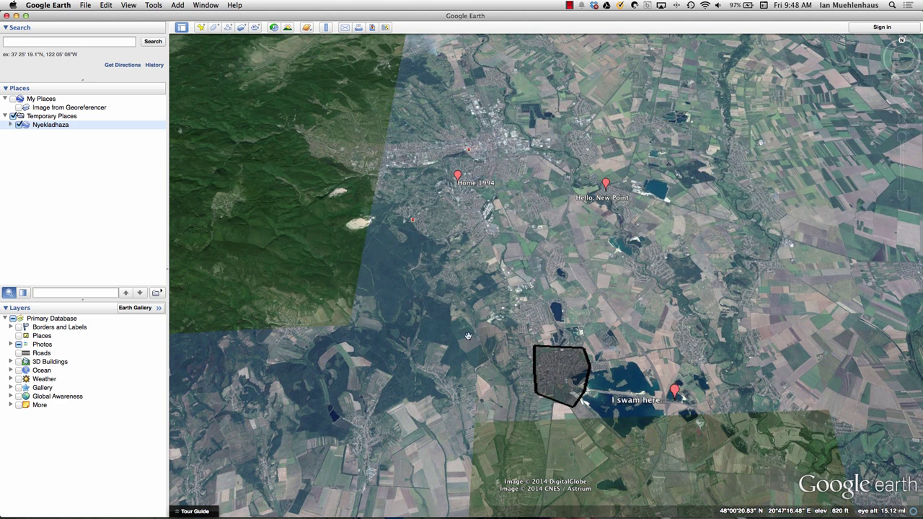
# Step: Expand the Nyekladhaza folder and switch off the Home polygon and its placemarks one by one
pyautogui.moveTo(23, 124); pyautogui.dragTo(21, 130)
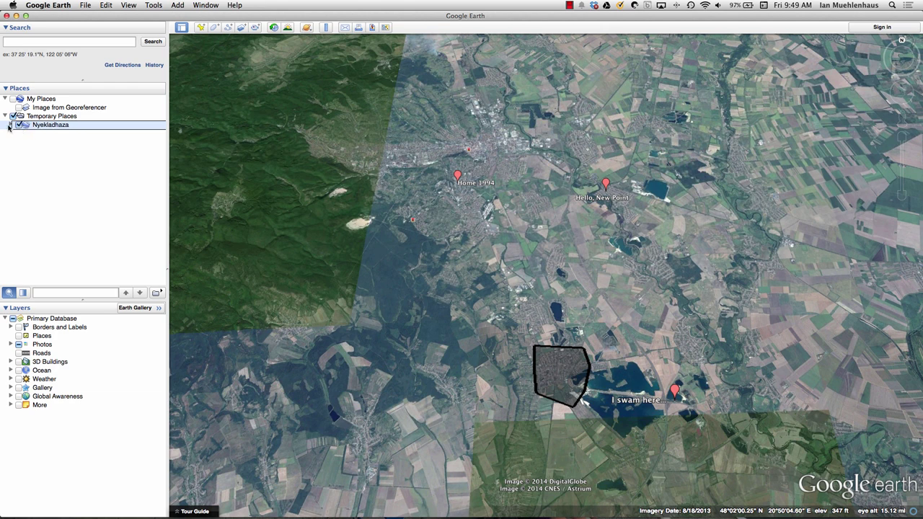
pyautogui.click(11, 125)
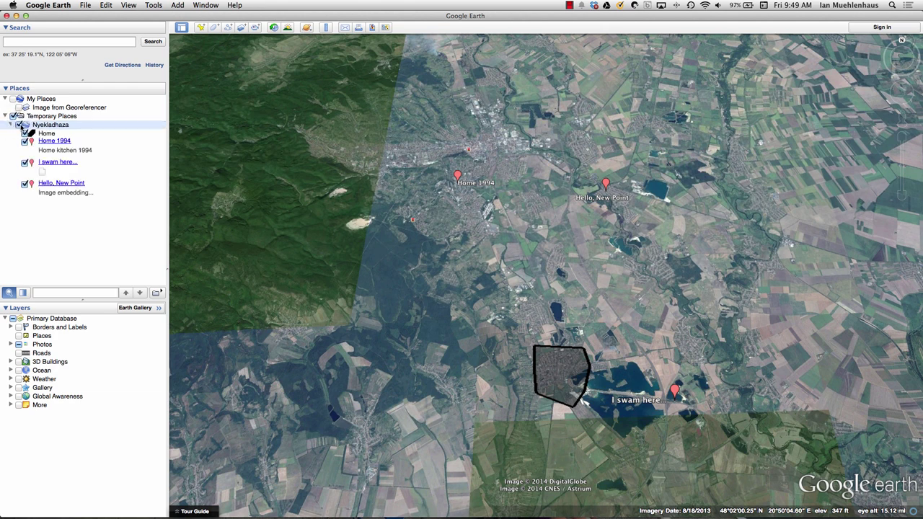
pyautogui.click(26, 133)
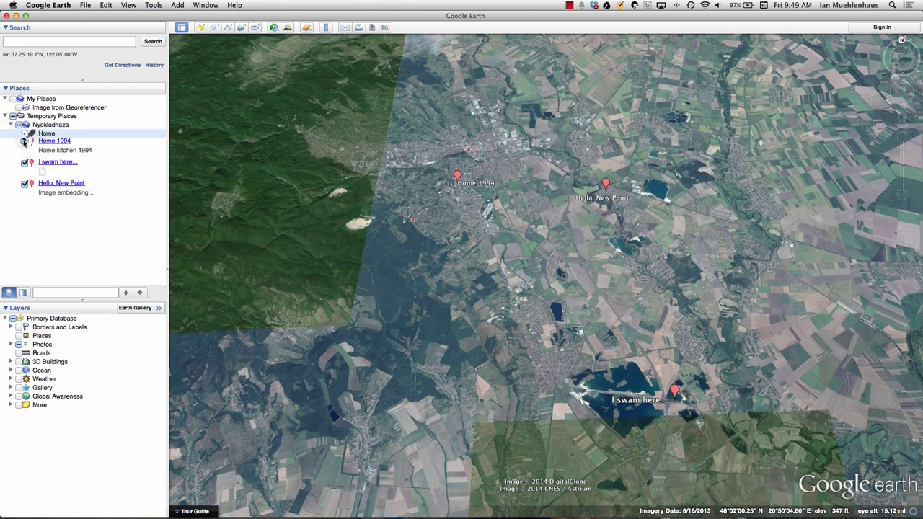
pyautogui.click(26, 142)
pyautogui.click(26, 164)
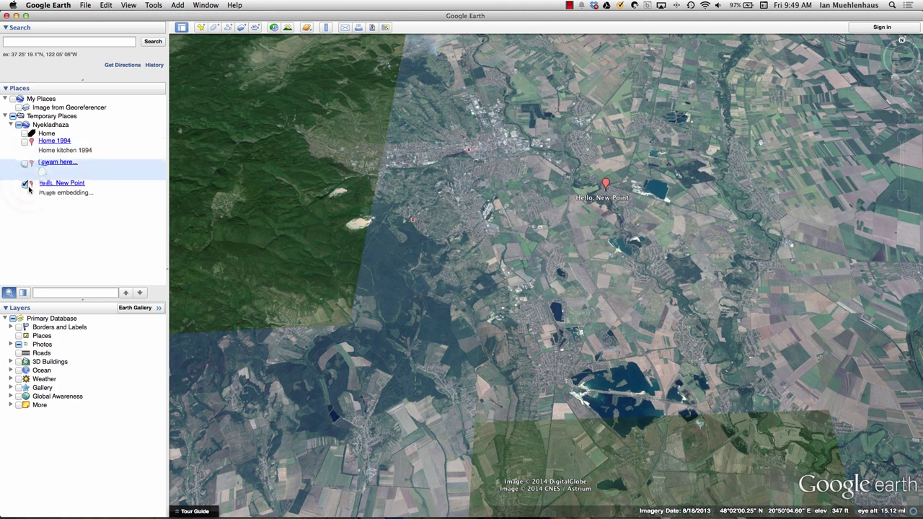
pyautogui.click(26, 184)
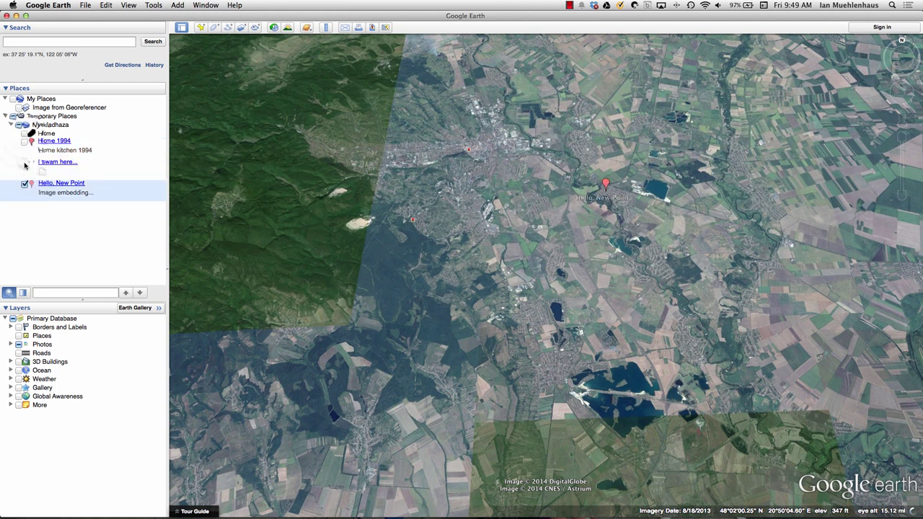
# Step: Make the Home polygon and the Home 1994 placemark visible on the map again
pyautogui.click(26, 163)
pyautogui.click(26, 142)
pyautogui.click(25, 133)
pyautogui.click(25, 143)
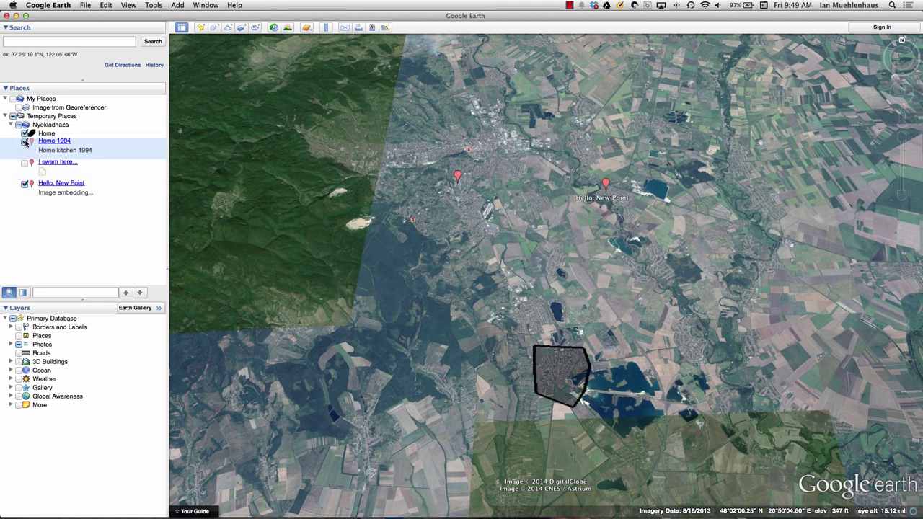
# Step: Hide the whole Nyekladhaza folder and close Google Earth without saving the temporary places
pyautogui.click(19, 125)
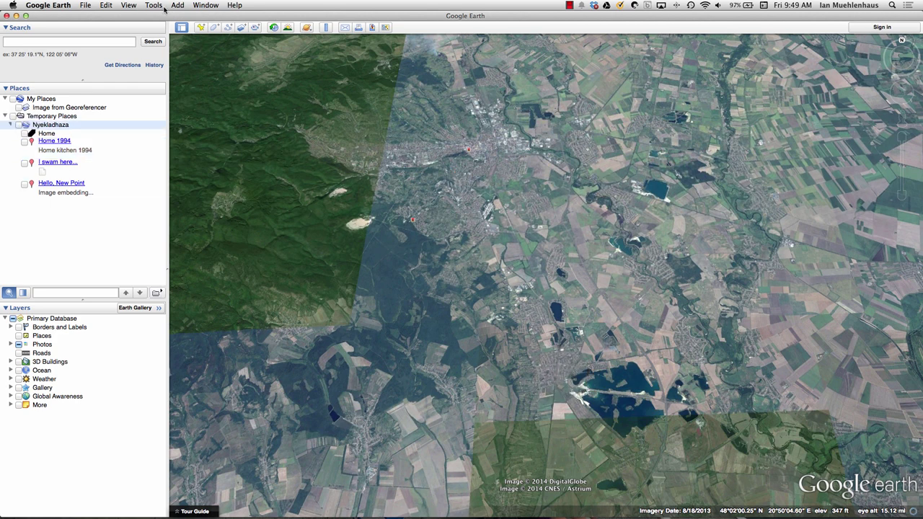
pyautogui.click(9, 15)
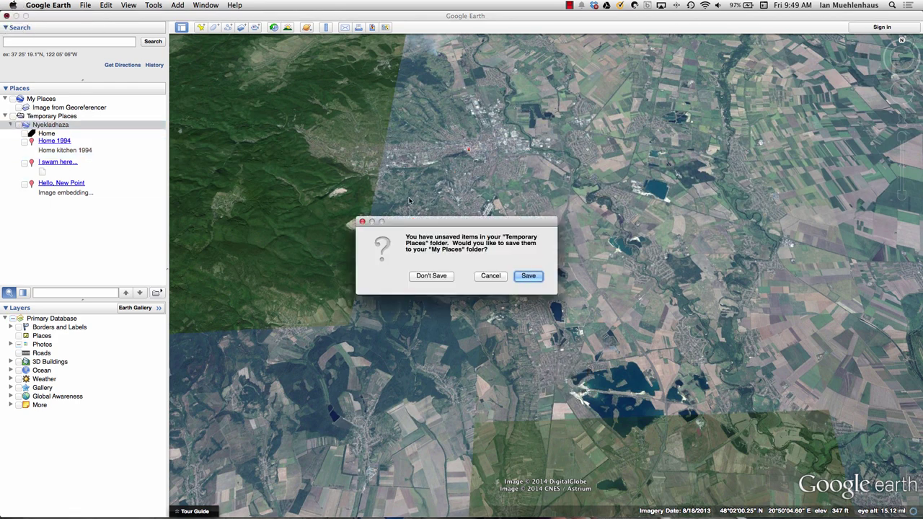
pyautogui.click(431, 274)
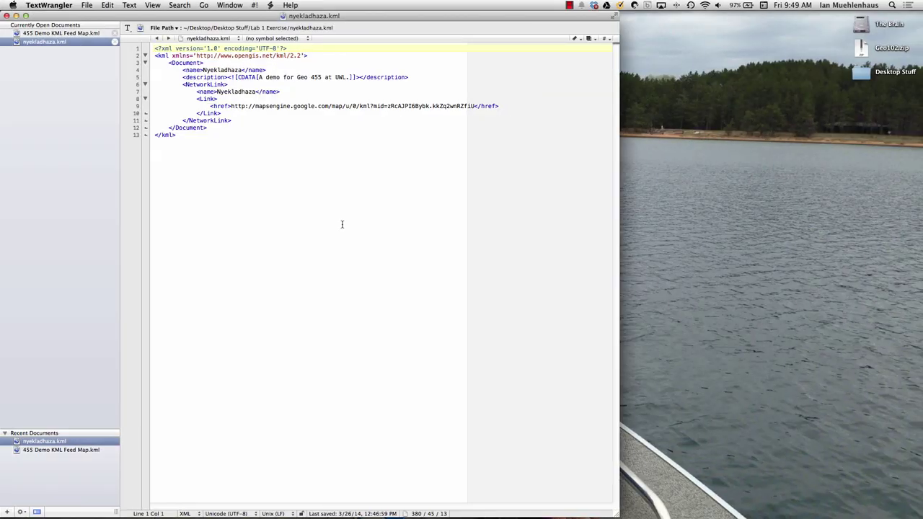
# Step: Examine the XML declaration, KML namespace and network link structure in nyekladhaza.kml in TextWrangler
pyautogui.click(271, 126)
pyautogui.click(279, 91)
pyautogui.click(155, 49)
pyautogui.click(232, 56)
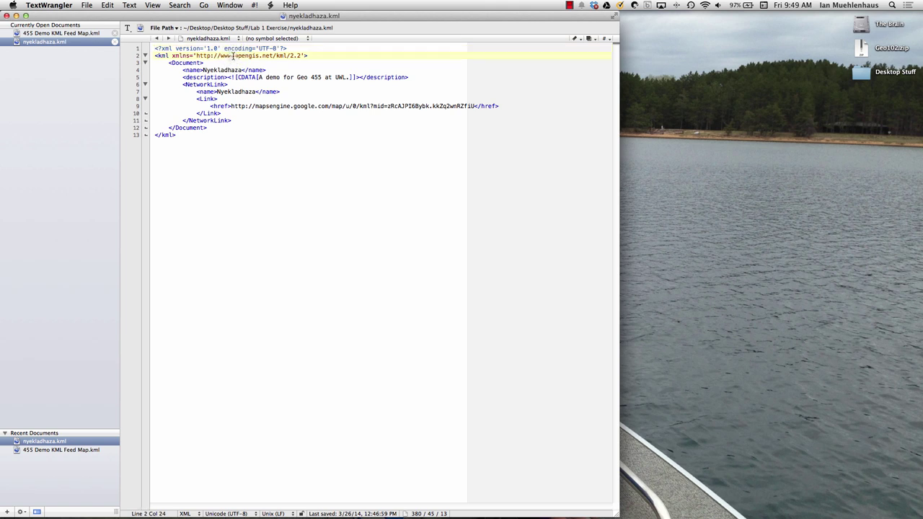
pyautogui.click(302, 56)
pyautogui.click(286, 69)
# Step: Review the placemark code in 455 Demo KML Feed Map.kml and close both open documents
pyautogui.click(30, 32)
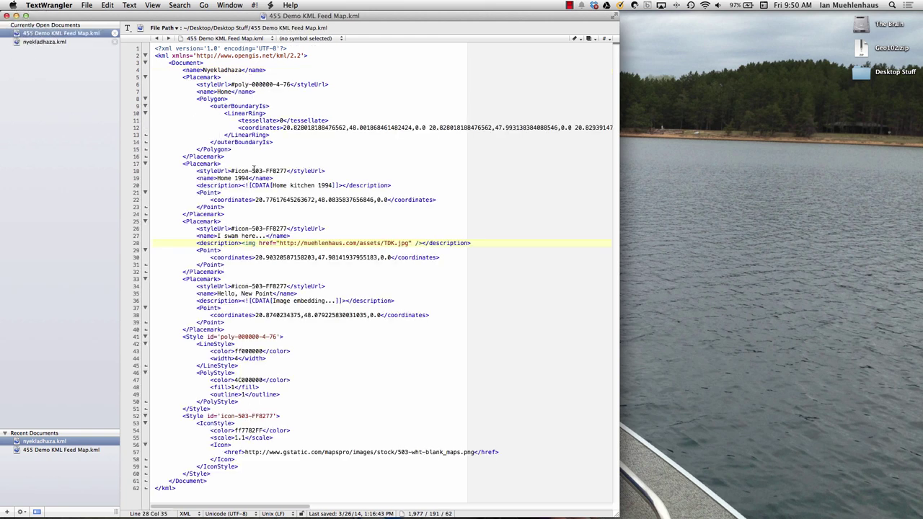
pyautogui.click(228, 156)
pyautogui.click(255, 236)
pyautogui.click(6, 16)
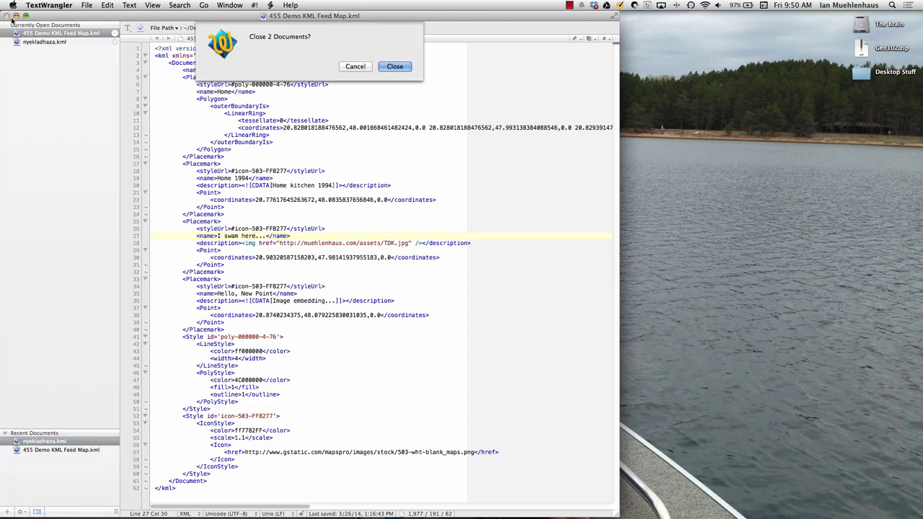
pyautogui.click(404, 67)
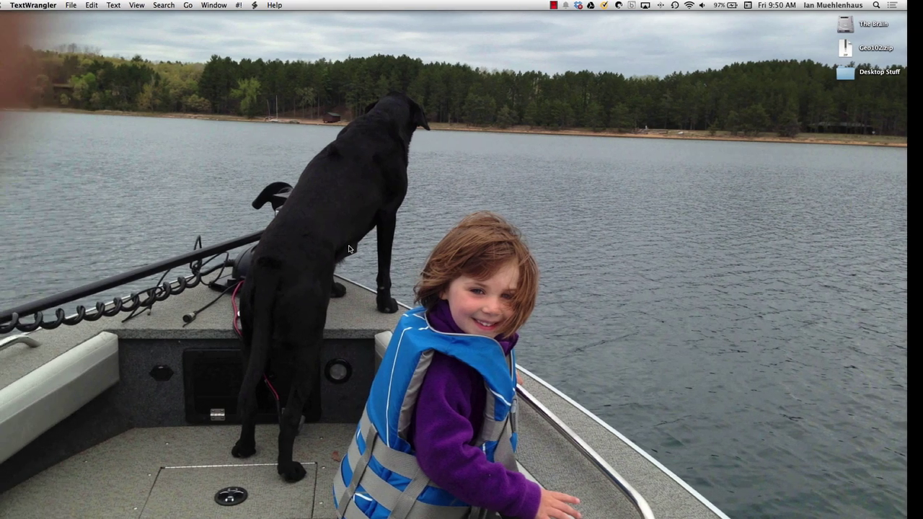
# Step: Switch to the browser and examine the custom-styled googleMaps.html map with its polygons, markers and Zone of Demolition label
pyautogui.hotkey('ctrl', 'Left')
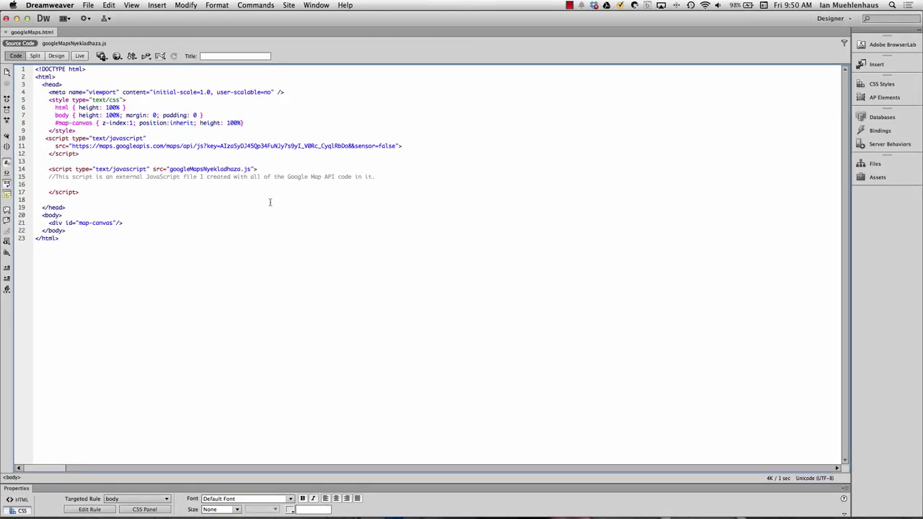
pyautogui.hotkey('ctrl', 'Left')
pyautogui.hotkey('ctrl', 'Left')
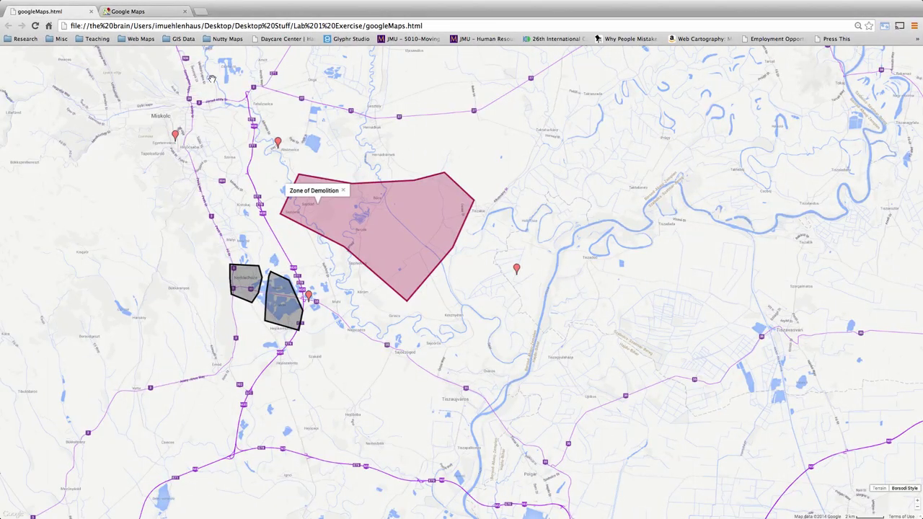
pyautogui.scroll(3, 286, 206)
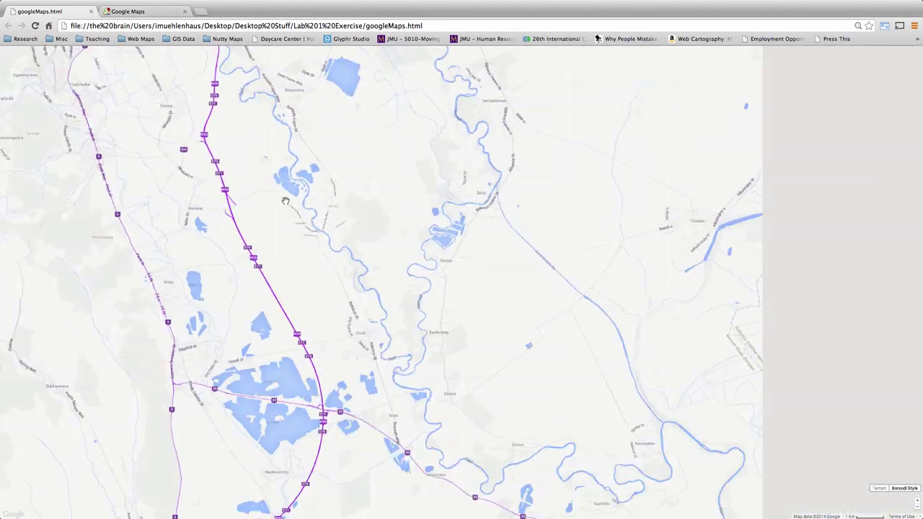
pyautogui.scroll(-3, 285, 202)
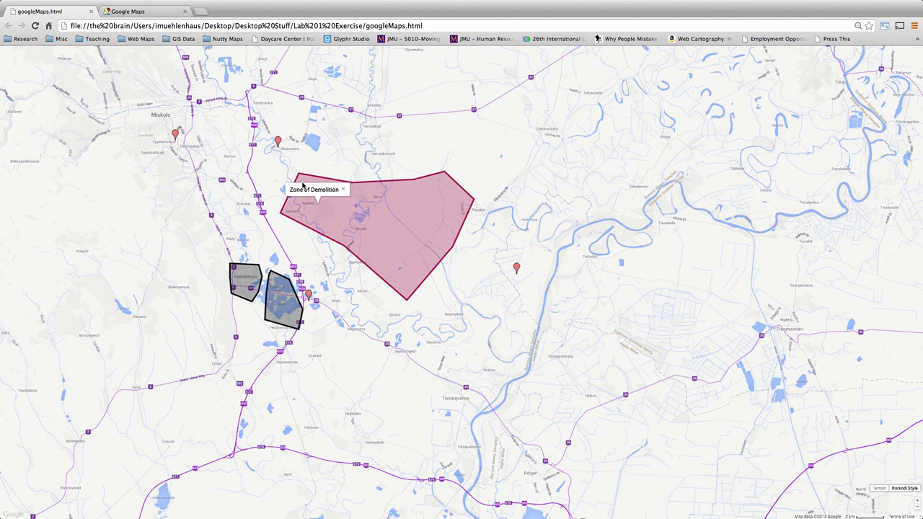
pyautogui.moveTo(275, 180); pyautogui.dragTo(370, 236)
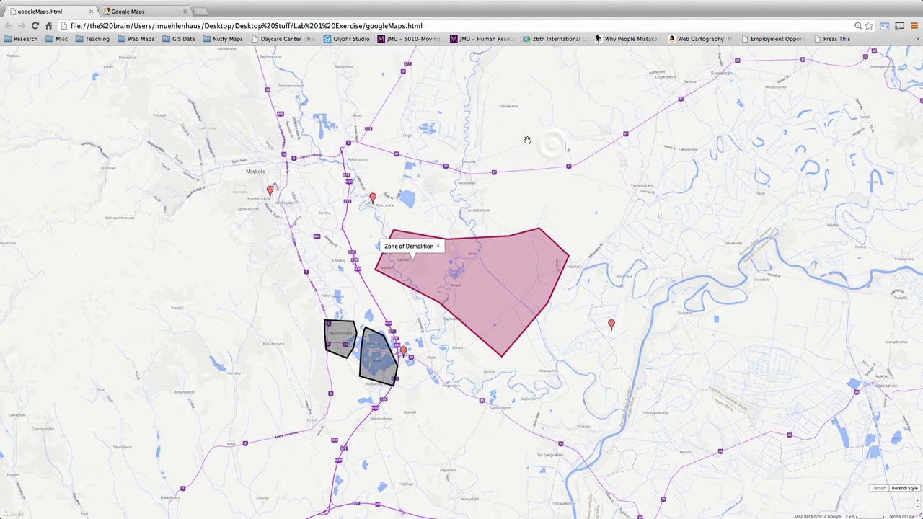
# Step: Go to the open Google Maps page and look at the region around Hungary
pyautogui.click(126, 10)
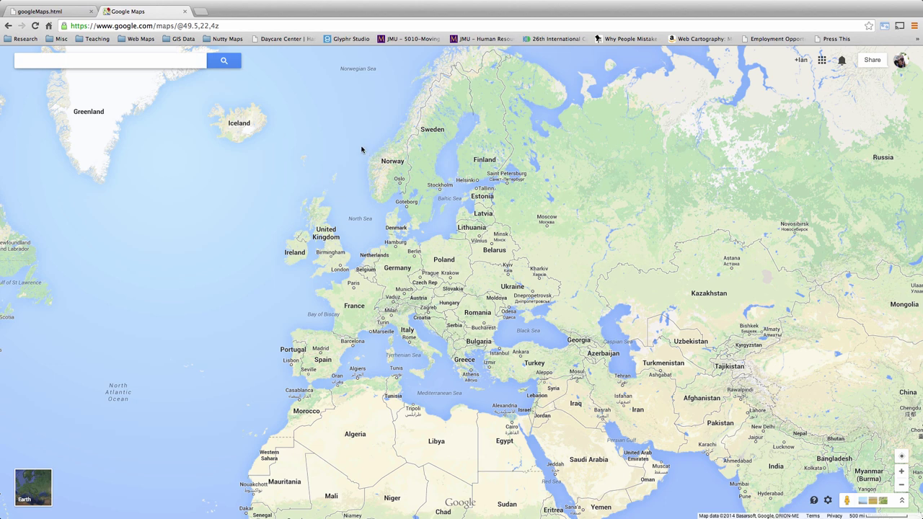
pyautogui.click(431, 252)
pyautogui.moveTo(428, 243); pyautogui.dragTo(430, 226)
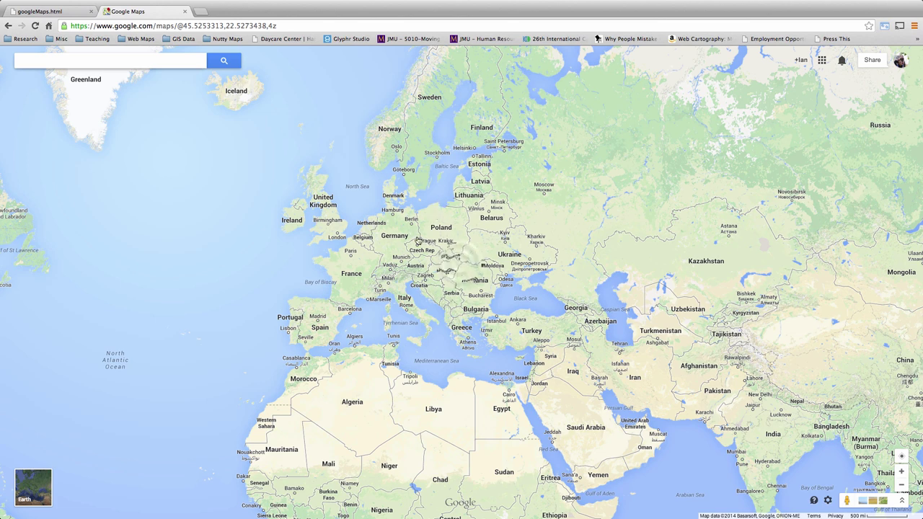
pyautogui.moveTo(457, 263); pyautogui.dragTo(438, 247)
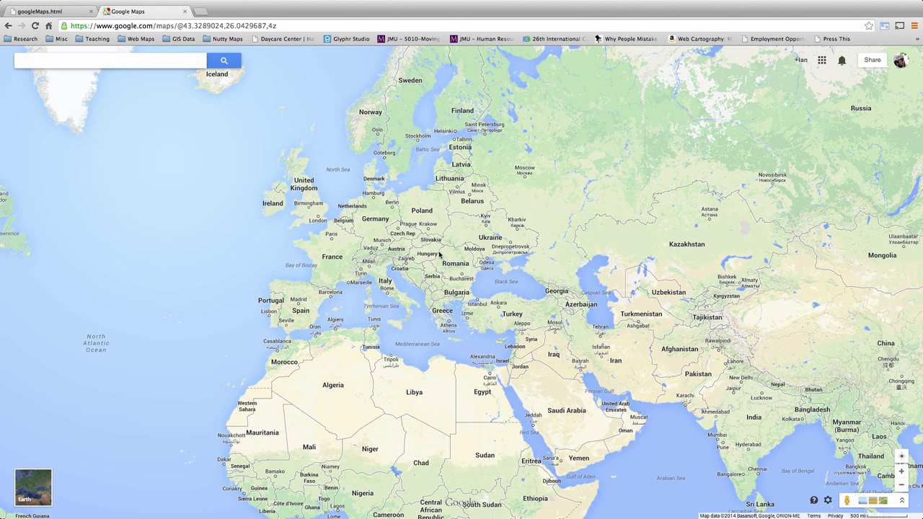
# Step: Create a new custom map from the My custom maps list in Google Maps
pyautogui.click(138, 62)
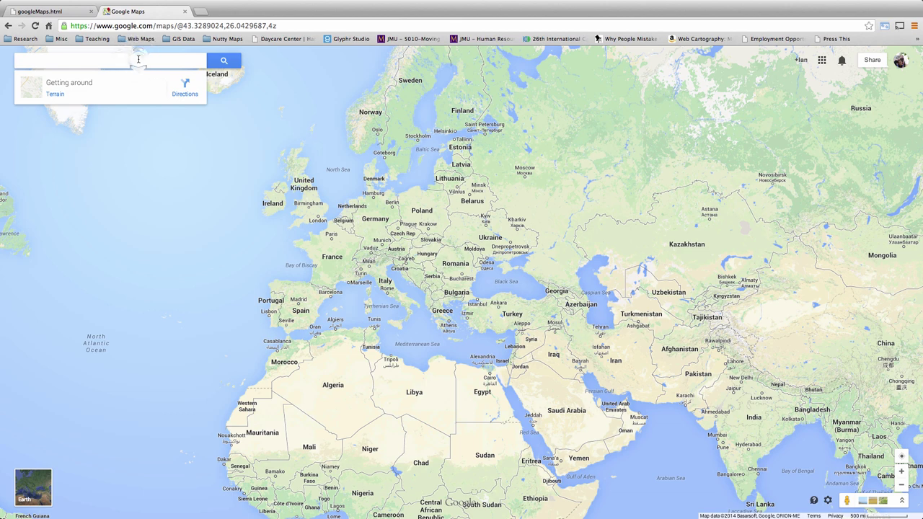
pyautogui.click(138, 60)
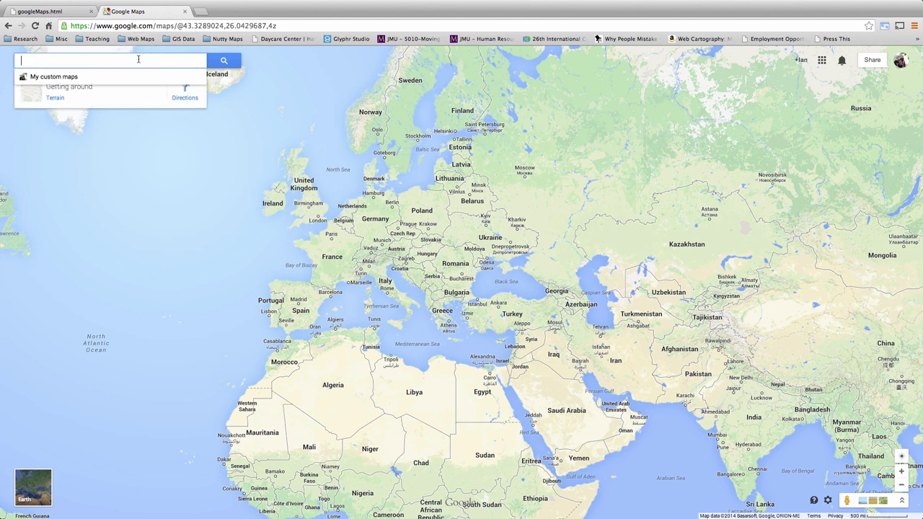
pyautogui.click(69, 81)
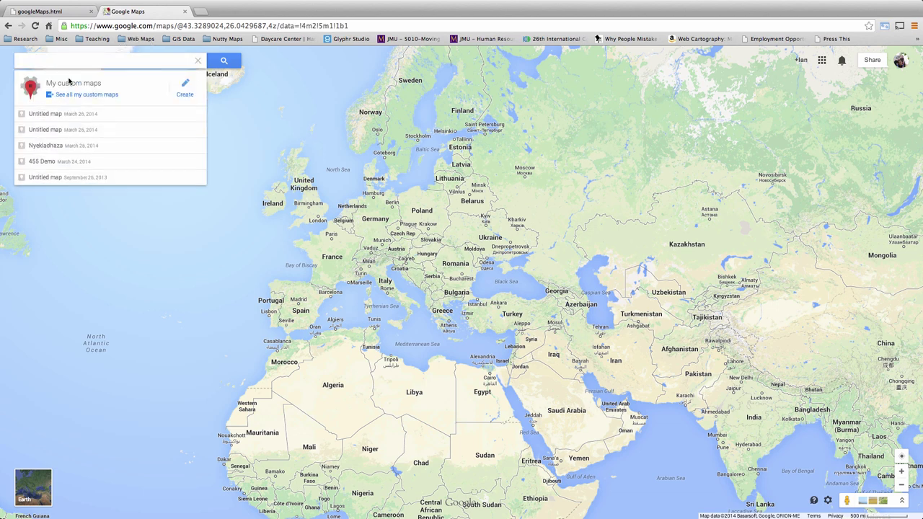
pyautogui.click(185, 91)
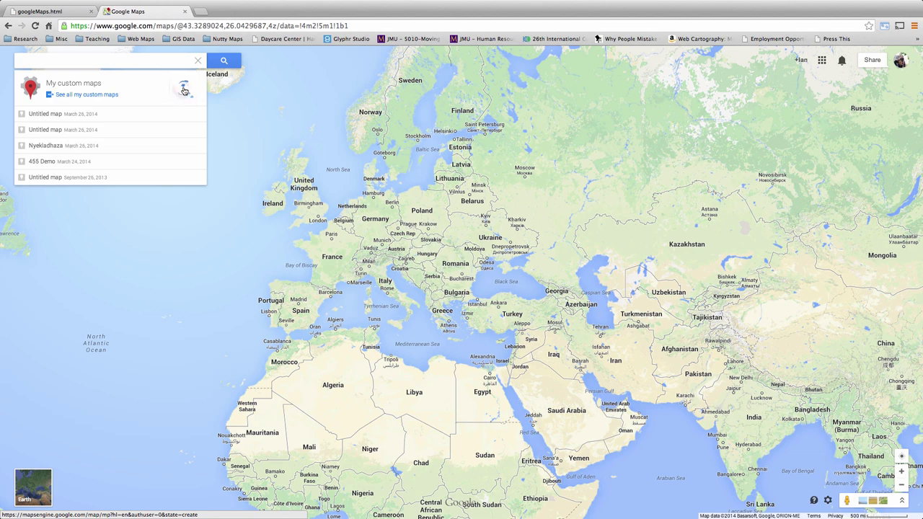
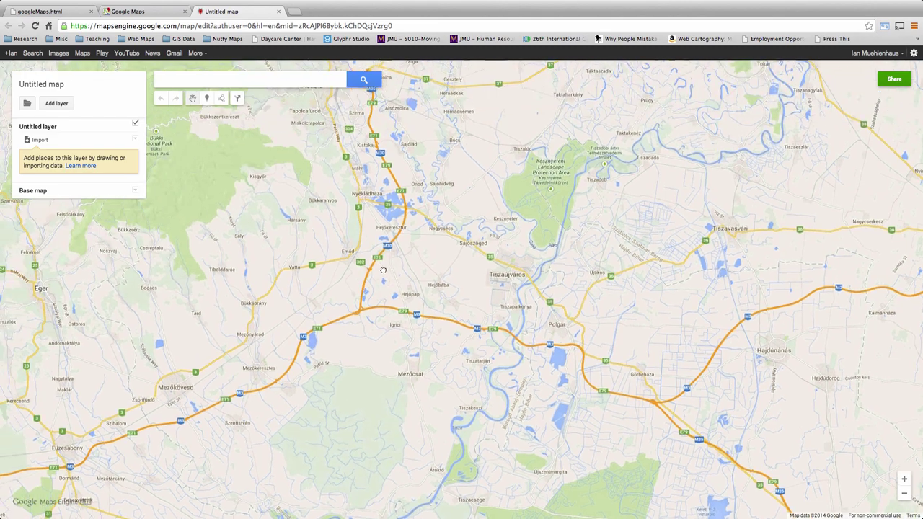
# Step: Place a marker at Nyékládháza, just west of the lakes, and title it dsfsadfdsf
pyautogui.scroll(1, 400, 259)
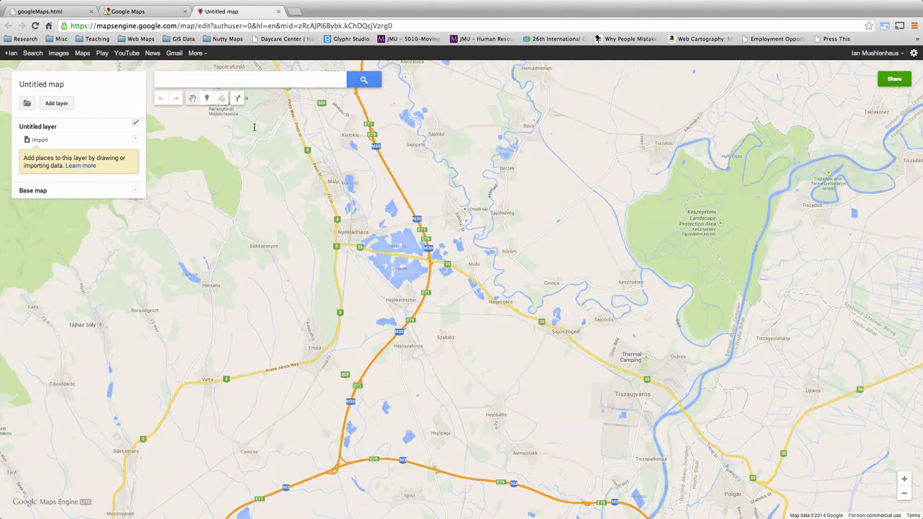
pyautogui.click(206, 98)
pyautogui.click(350, 252)
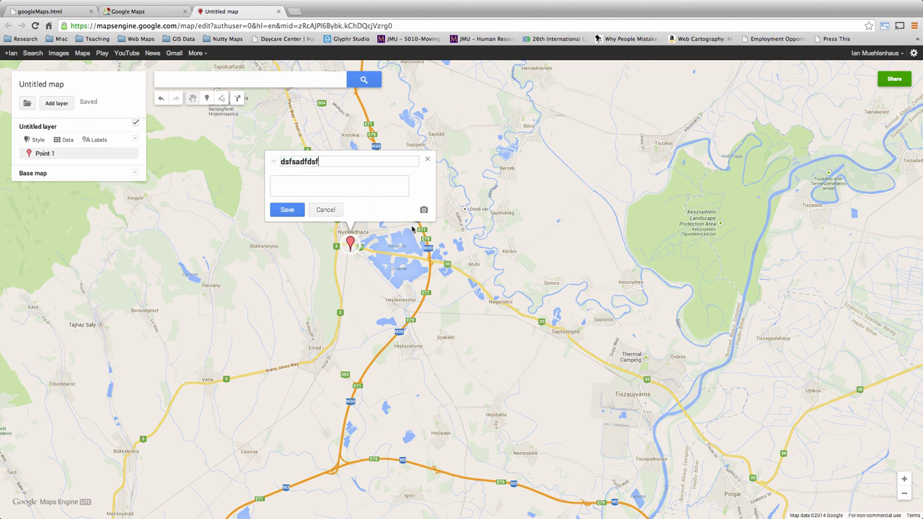
# Step: Add the black T-shirt picture from an image search for "nyekladhaza, hungary" to the marker and save it
pyautogui.click(423, 210)
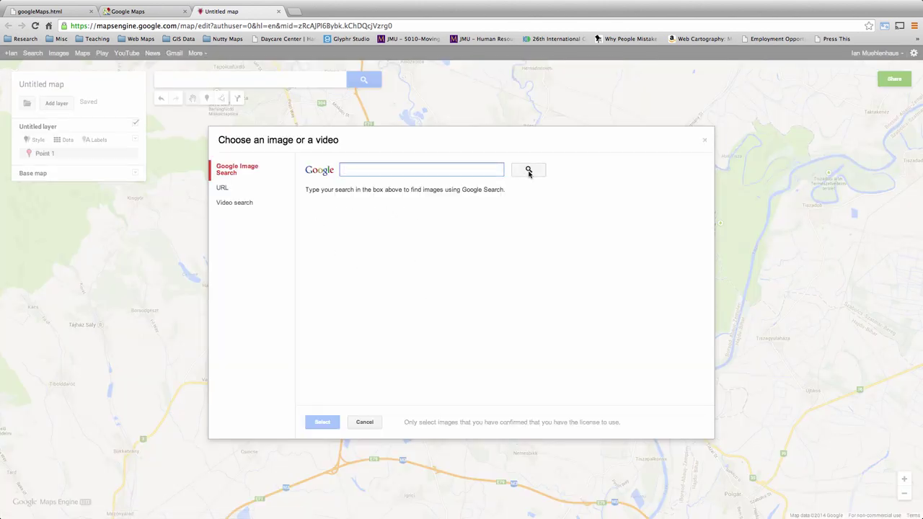
pyautogui.write('nyekladhaza,')
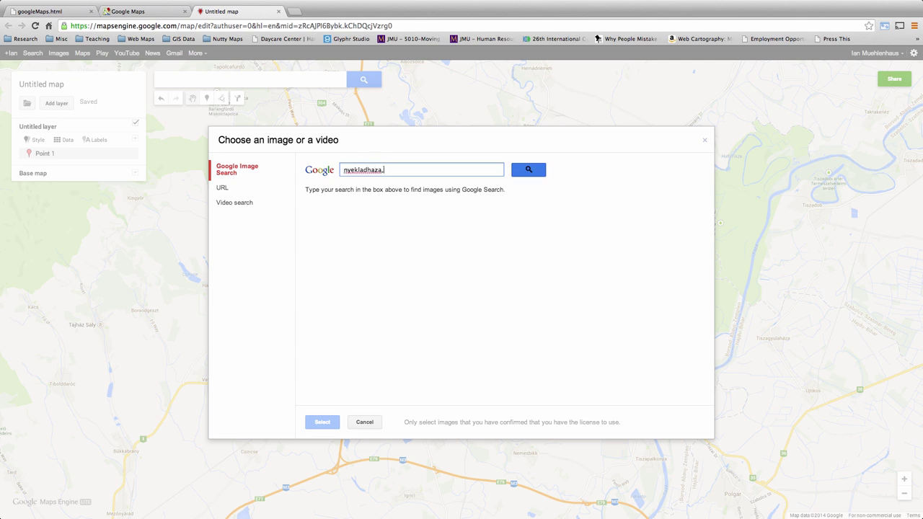
pyautogui.write(' hungary')
pyautogui.press('Return')
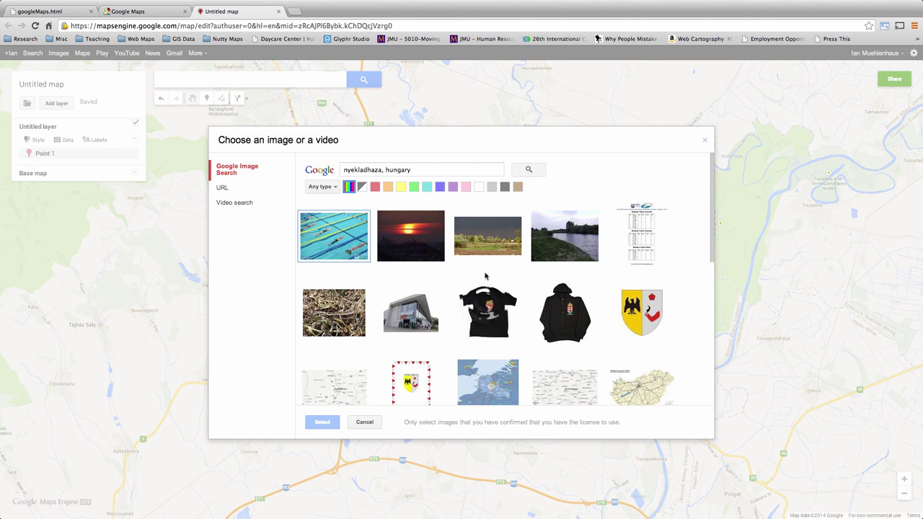
pyautogui.click(485, 307)
pyautogui.click(322, 423)
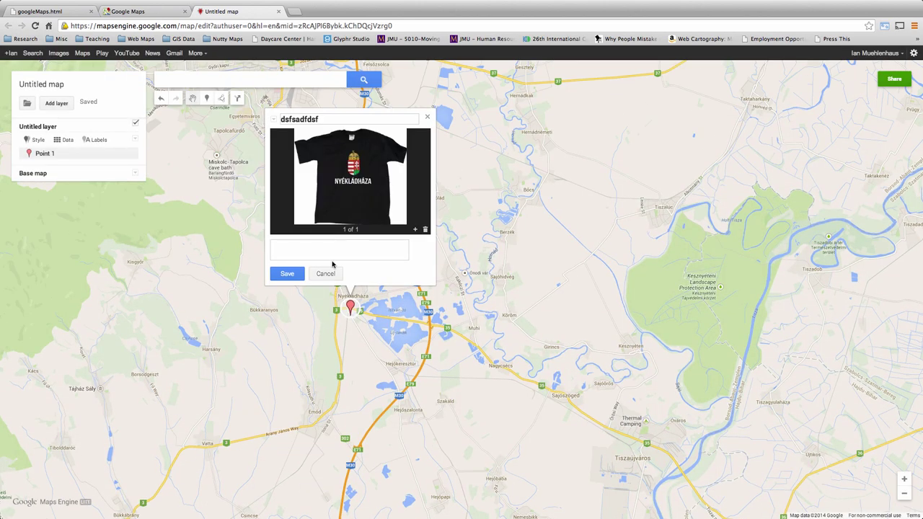
pyautogui.click(286, 274)
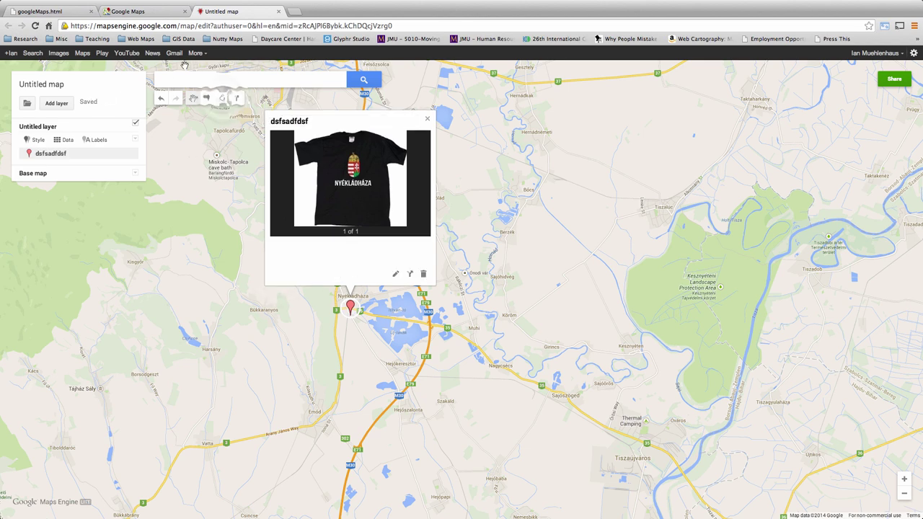
# Step: Draw a closed six-point polygon around the lakes east of Nyékládháza
pyautogui.click(222, 98)
pyautogui.click(430, 340)
pyautogui.click(387, 359)
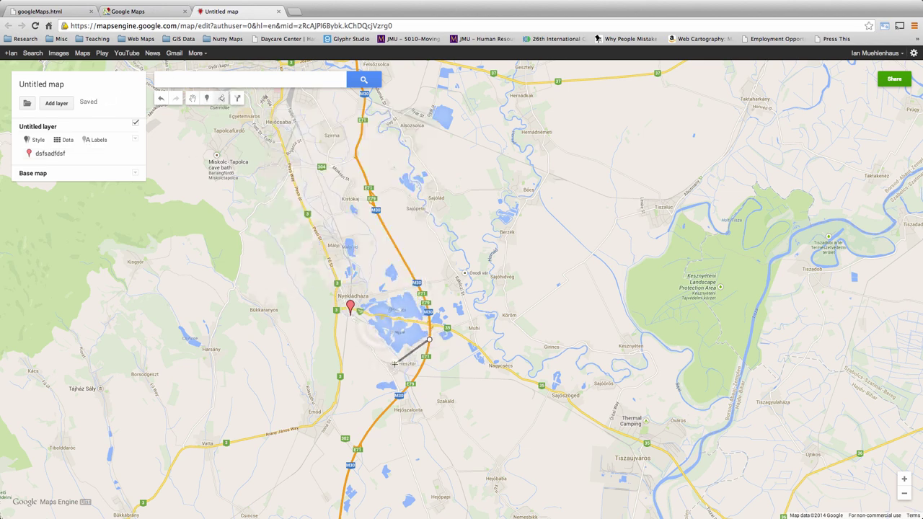
pyautogui.click(380, 323)
pyautogui.click(385, 292)
pyautogui.click(427, 293)
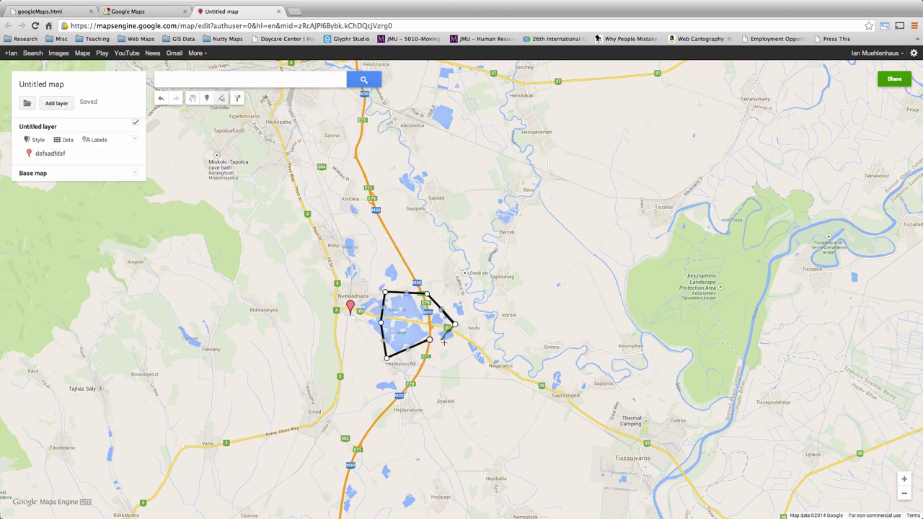
pyautogui.click(454, 324)
pyautogui.click(431, 340)
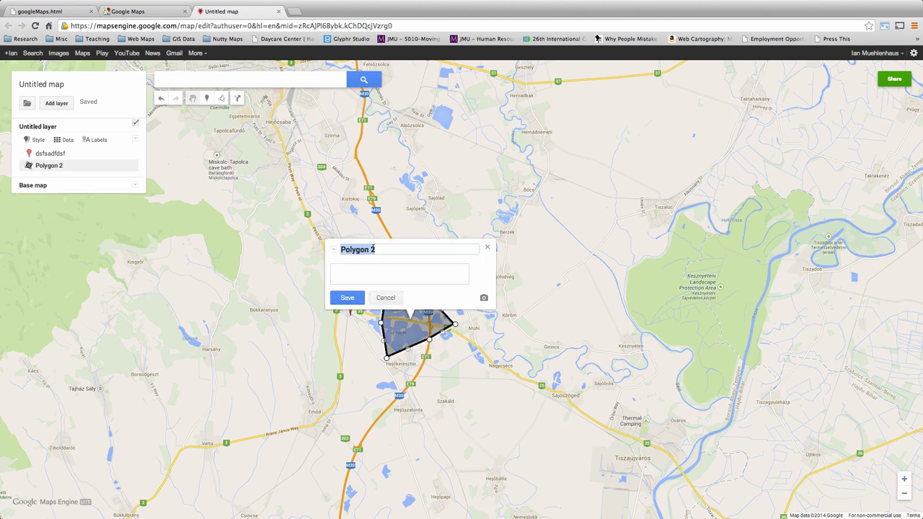
# Step: Name the polygon "Lakes full of Chernobyl Gunk", save it and close its info window
pyautogui.write('Lakes full of Chernobyl Gunk')
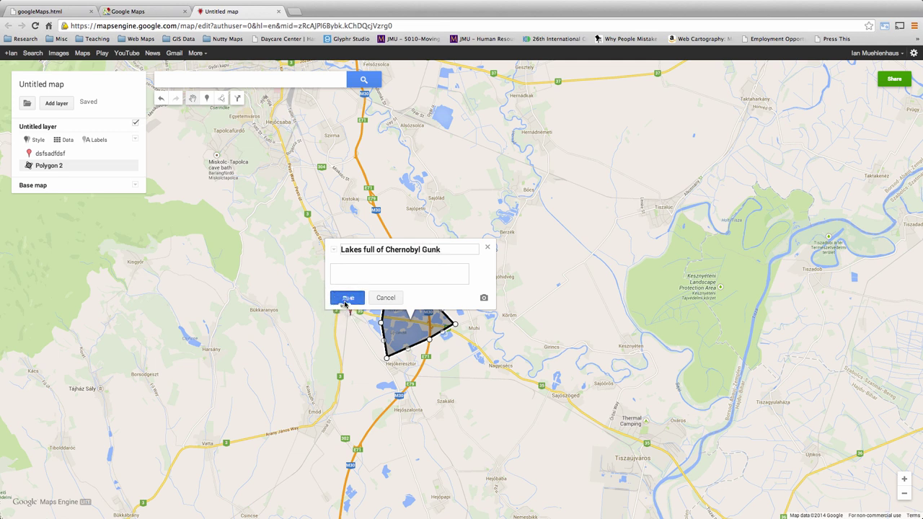
pyautogui.click(347, 297)
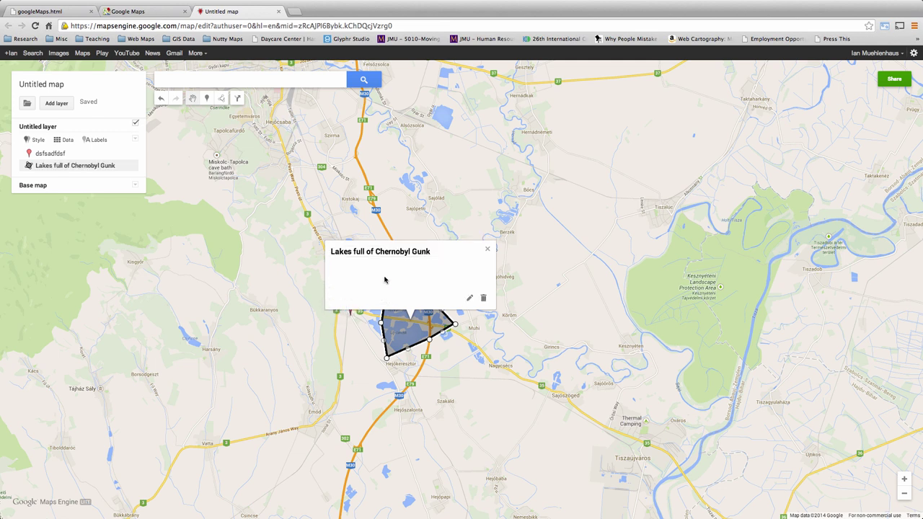
pyautogui.click(488, 249)
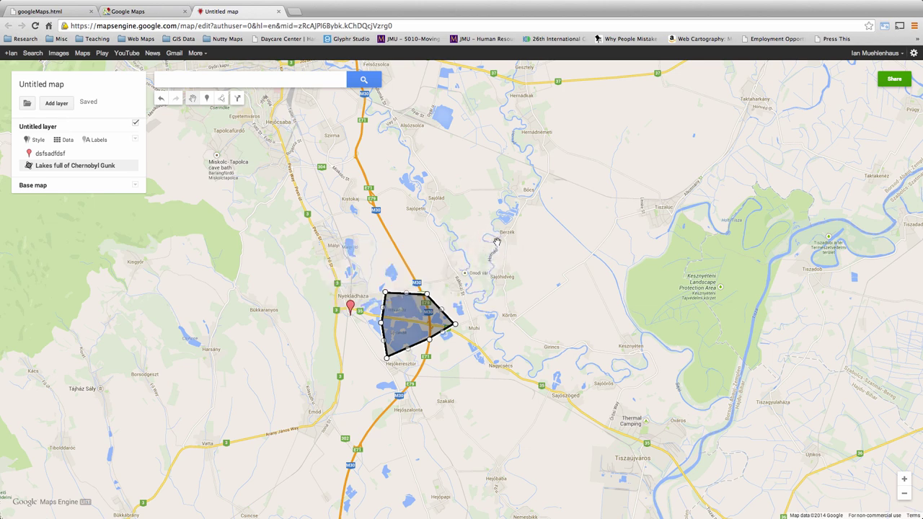
# Step: Export the entire map to KML and save the file on the Desktop as nyekGunk
pyautogui.click(27, 103)
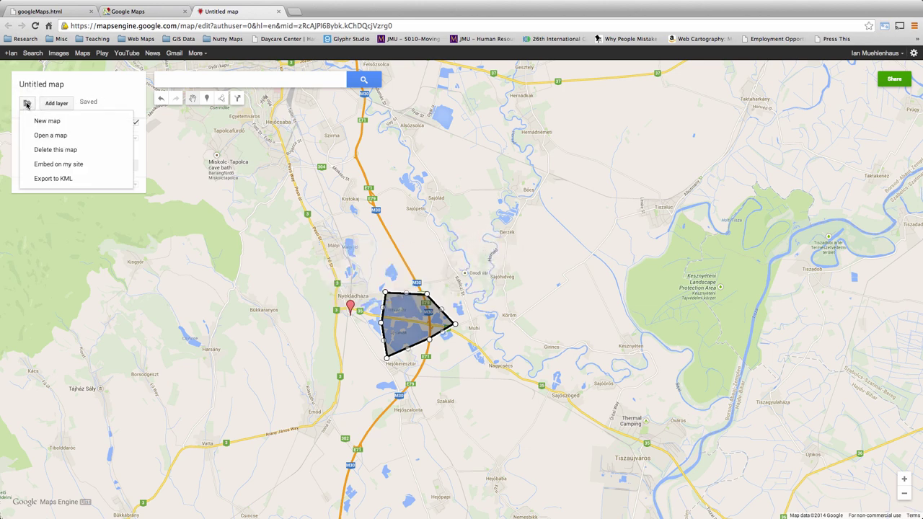
pyautogui.click(52, 179)
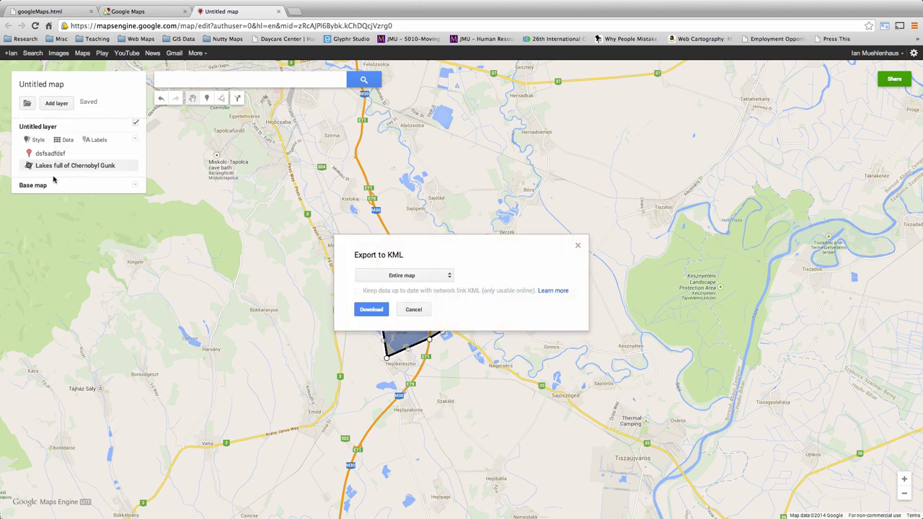
pyautogui.click(371, 310)
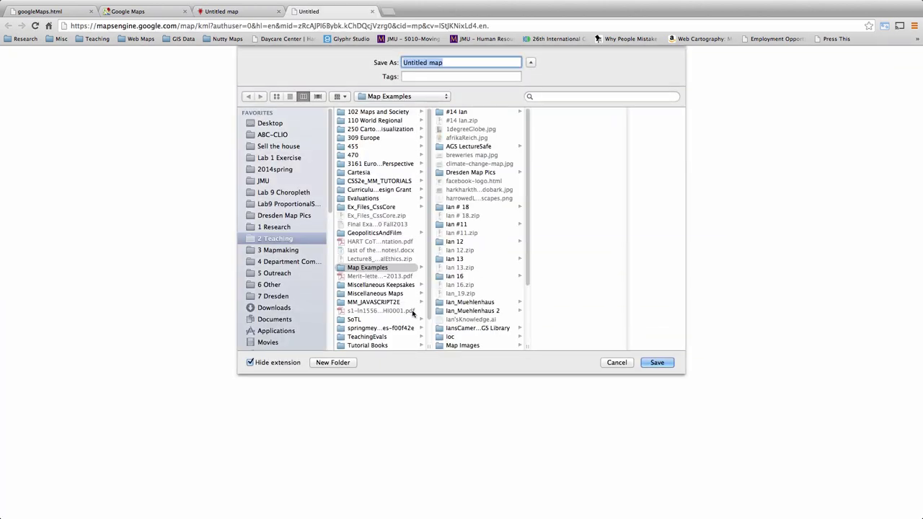
pyautogui.click(268, 122)
pyautogui.write('nyek')
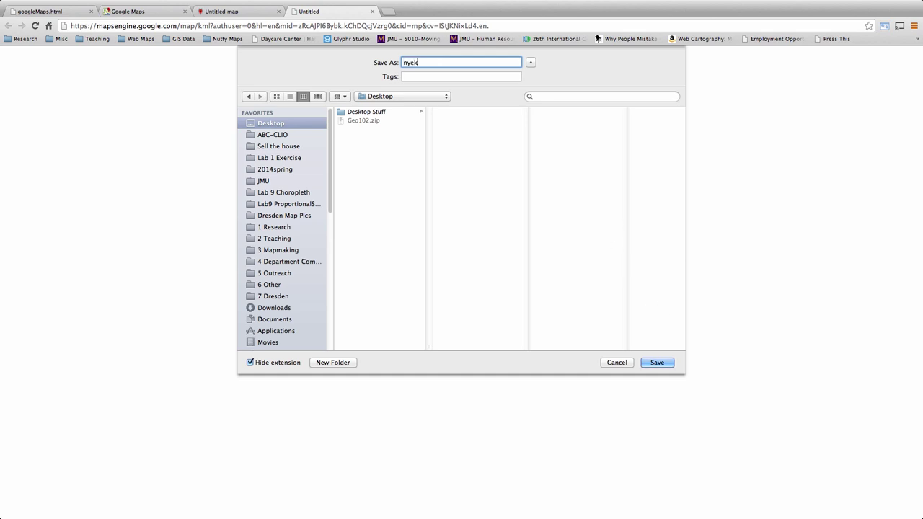
pyautogui.write('Gunk')
pyautogui.press('Return')
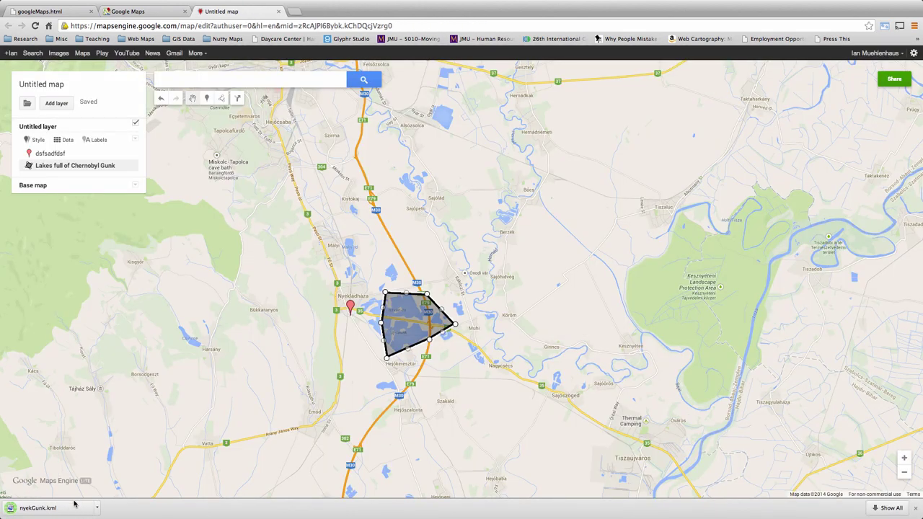
# Step: Open the downloaded nyekGunk.kml file in Google Earth
pyautogui.click(98, 508)
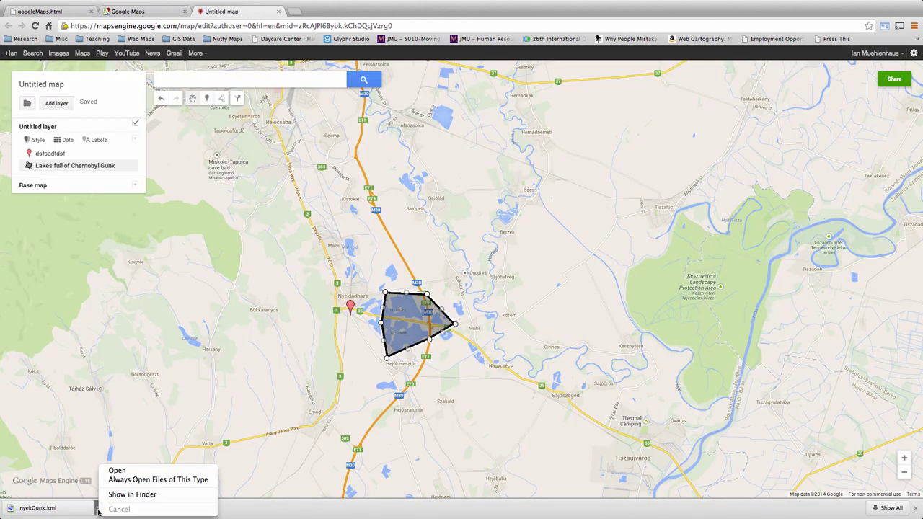
pyautogui.press('Escape')
pyautogui.press('F11')
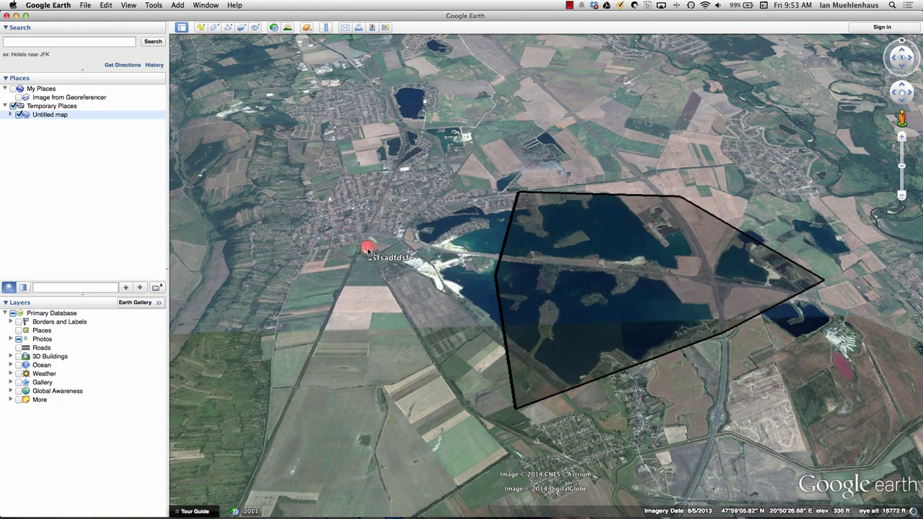
# Step: Examine the imported dsfsadfdsf marker and lakes polygon up close on the satellite imagery
pyautogui.scroll(1, 369, 247)
pyautogui.scroll(1, 371, 246)
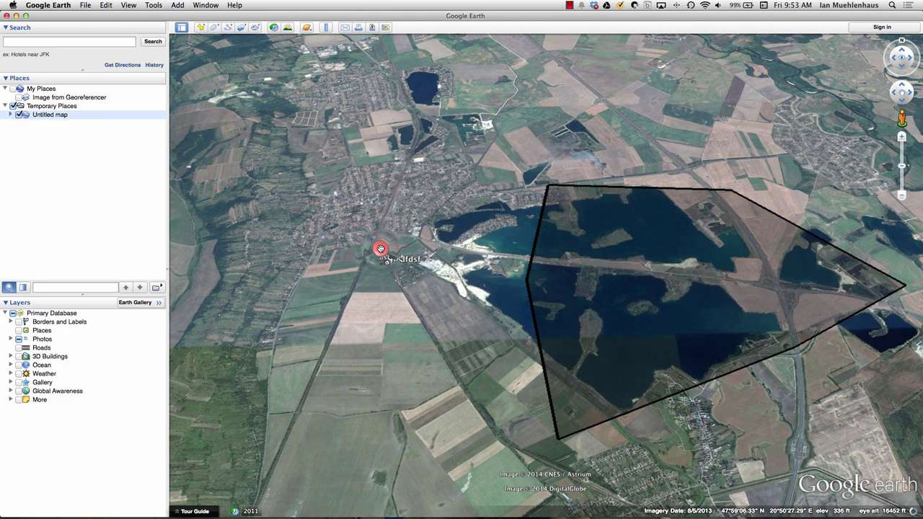
pyautogui.scroll(1, 382, 250)
pyautogui.scroll(1, 382, 250)
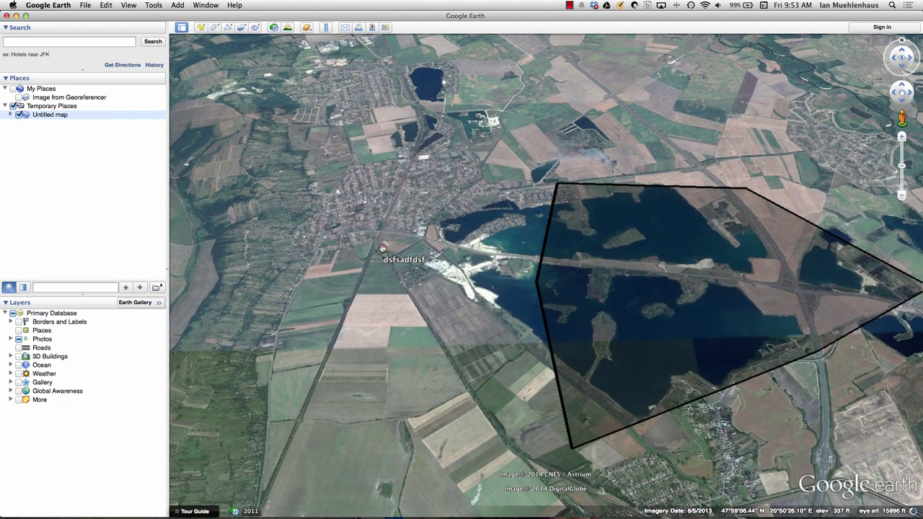
pyautogui.scroll(2, 383, 249)
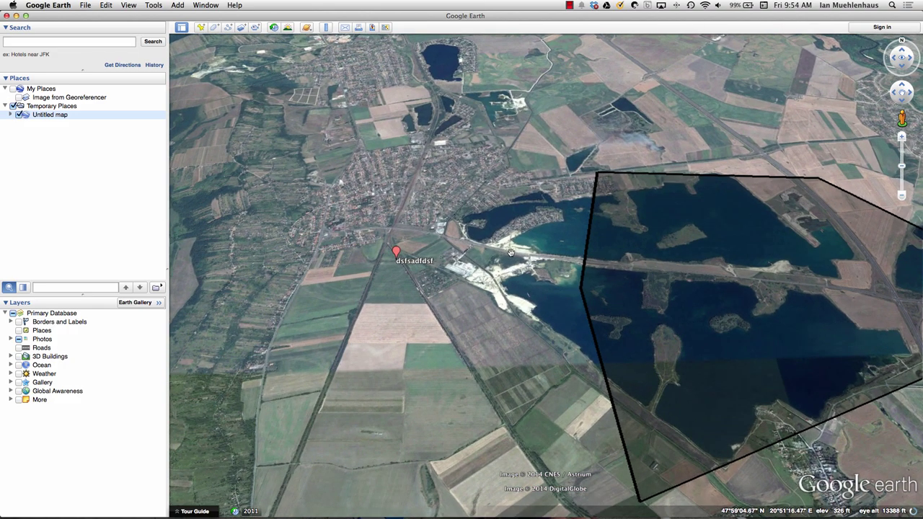
pyautogui.scroll(-3, 398, 254)
pyautogui.scroll(5, 400, 256)
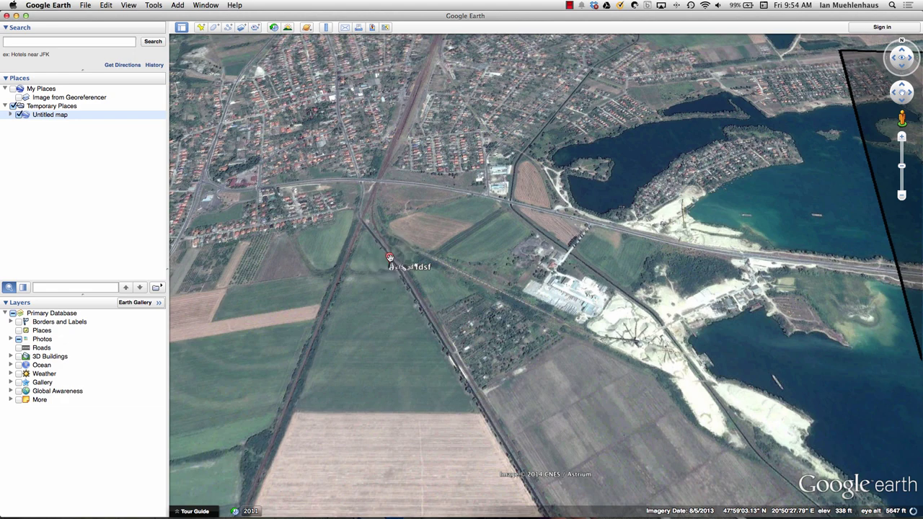
pyautogui.doubleClick(390, 260)
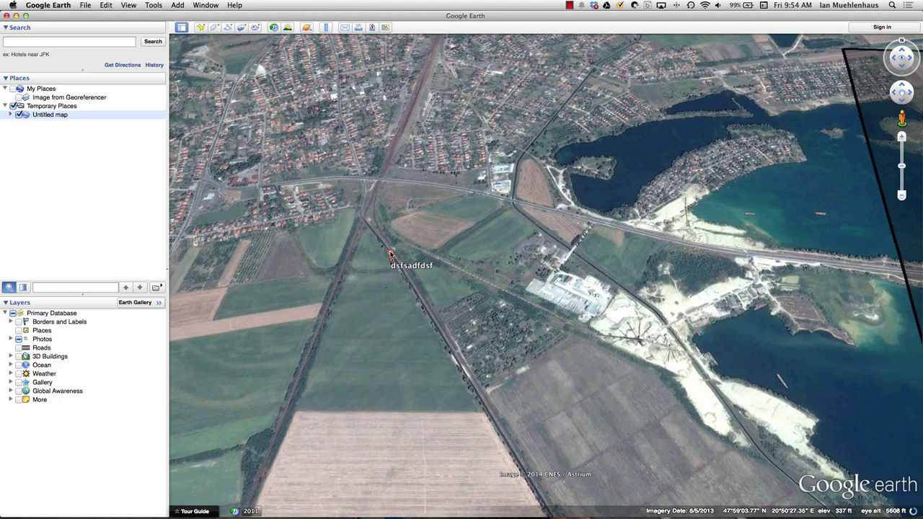
# Step: Expand Untitled map and its Untitled layer in the places list and fly to the dsfsadfdsf marker
pyautogui.rightClick(69, 115)
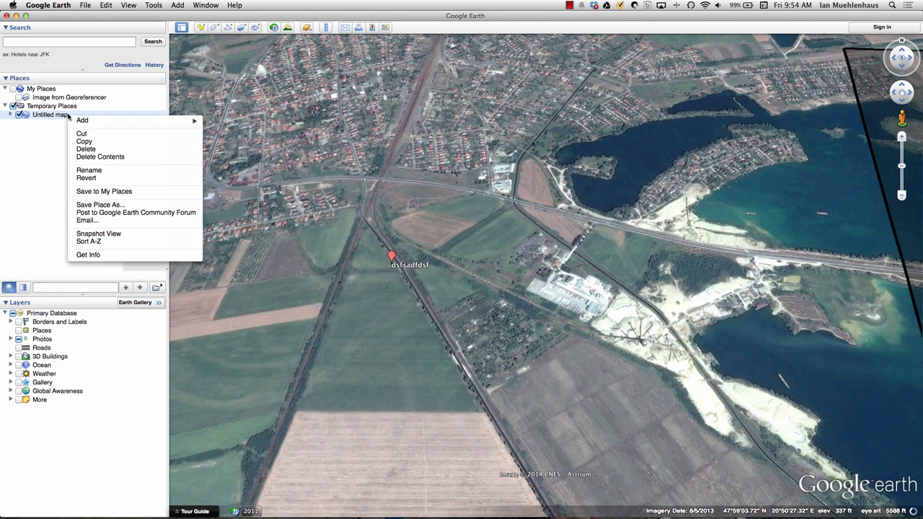
pyautogui.click(11, 118)
pyautogui.click(10, 117)
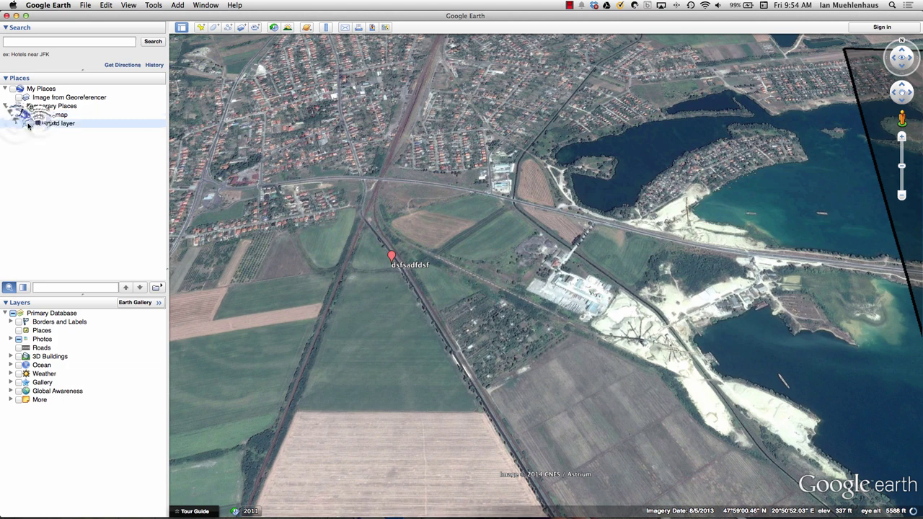
pyautogui.click(16, 123)
pyautogui.doubleClick(57, 131)
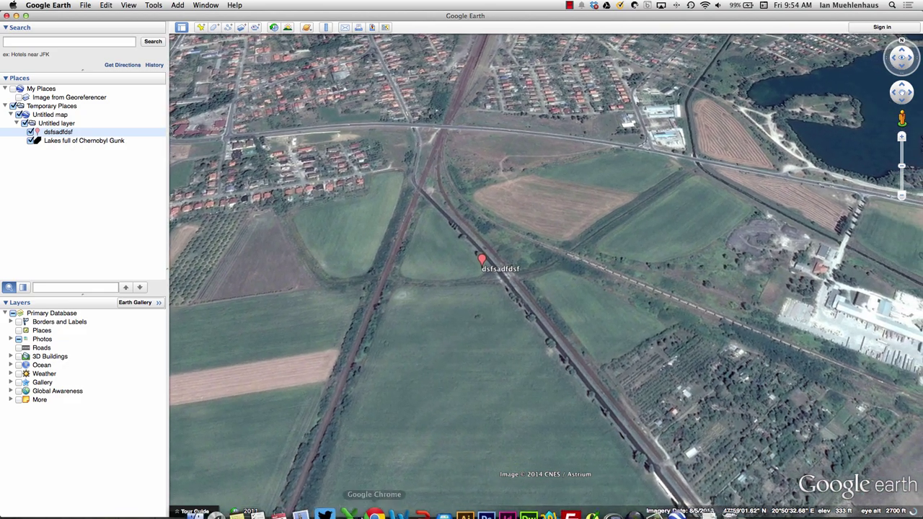
# Step: Switch back to Chrome and try to embed the custom map on a site
pyautogui.moveTo(389, 505)
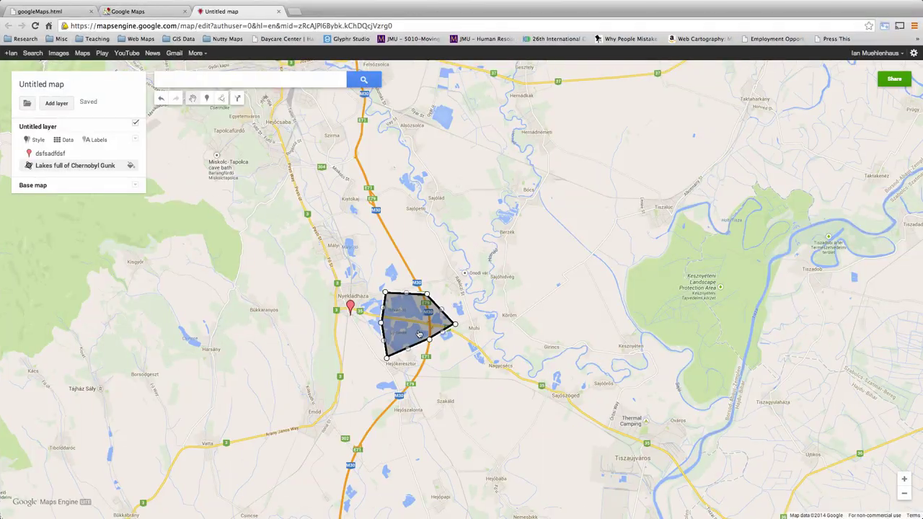
pyautogui.click(26, 103)
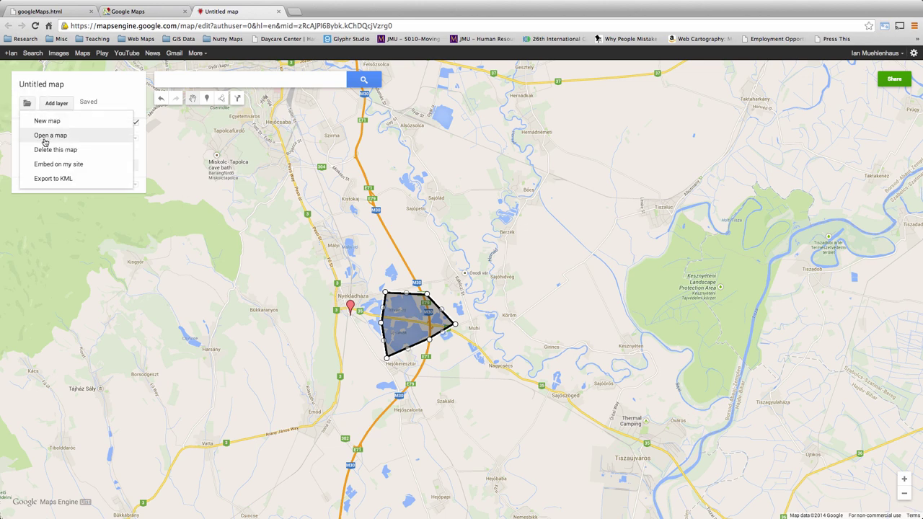
pyautogui.click(71, 166)
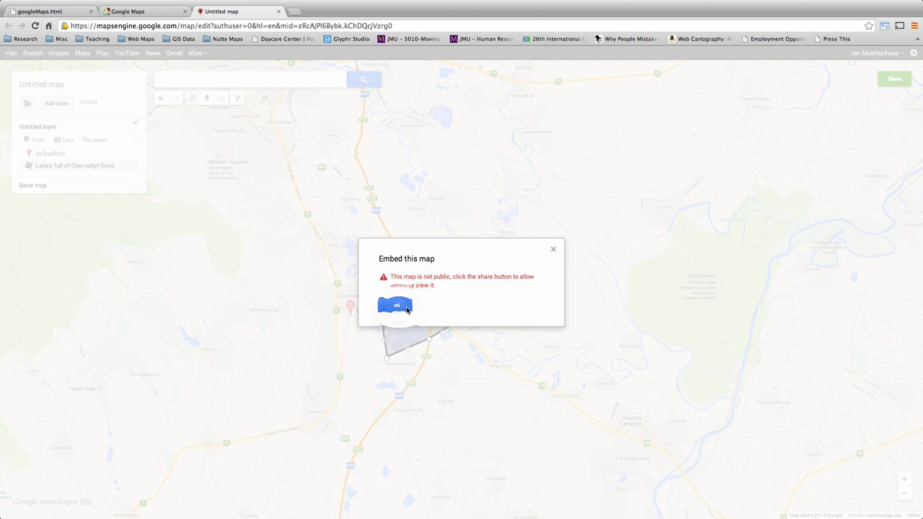
pyautogui.click(399, 308)
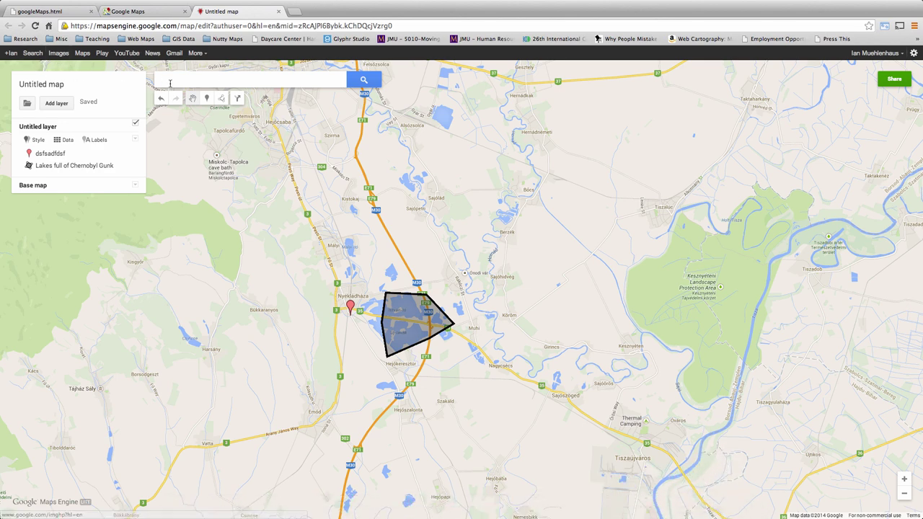
# Step: Load maps.google.com in the Google Maps tab and close the Untitled map tab
pyautogui.click(130, 12)
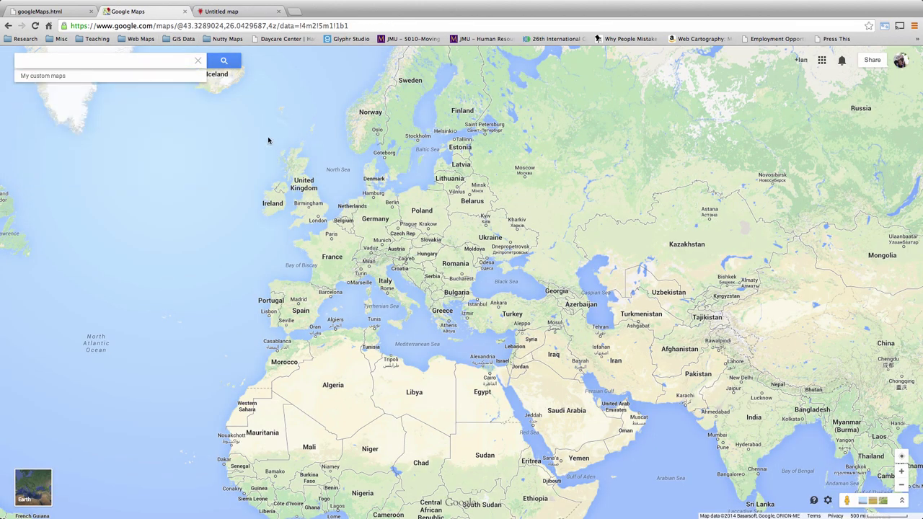
pyautogui.click(341, 284)
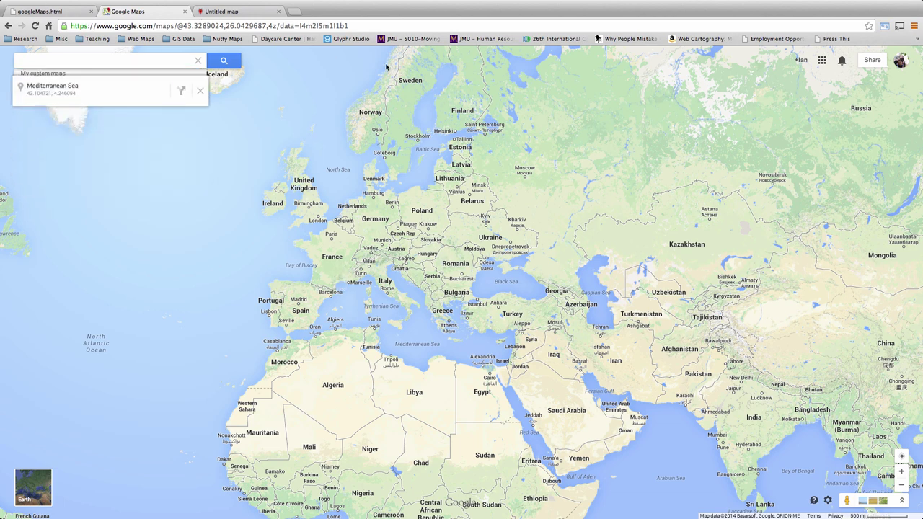
pyautogui.click(150, 27)
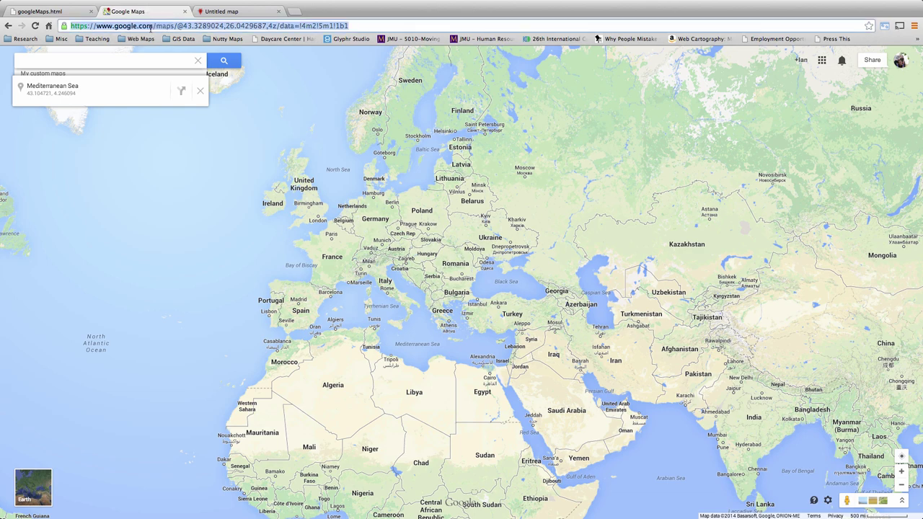
pyautogui.write('maps.google.com')
pyautogui.press('Return')
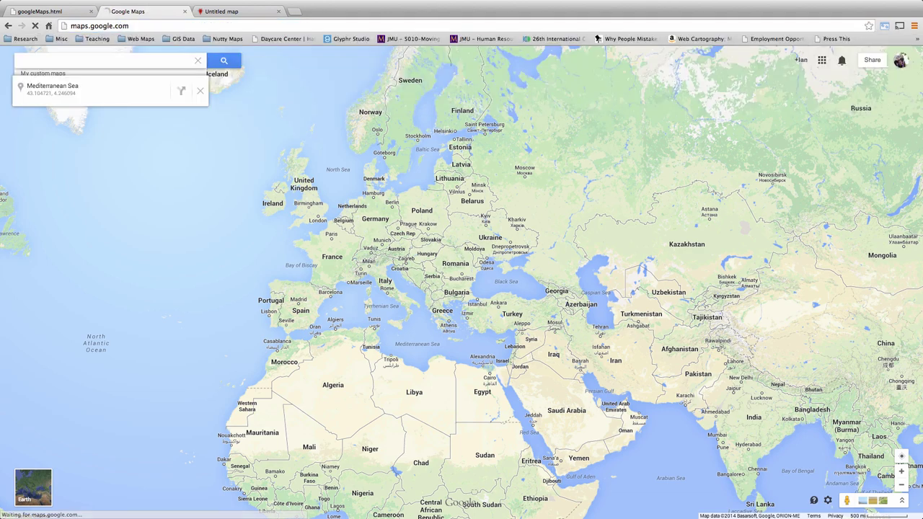
pyautogui.click(233, 11)
pyautogui.click(278, 11)
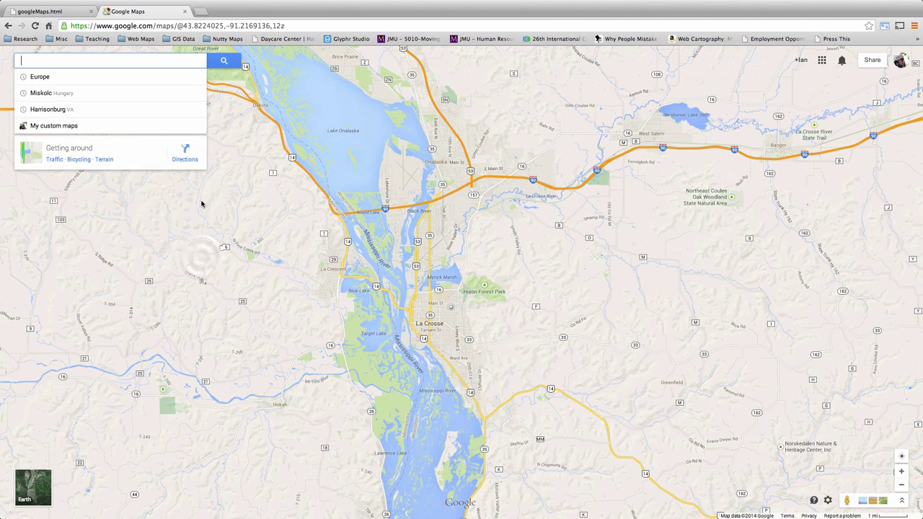
# Step: Go to My Places and create a new map with classic My Maps
pyautogui.click(181, 253)
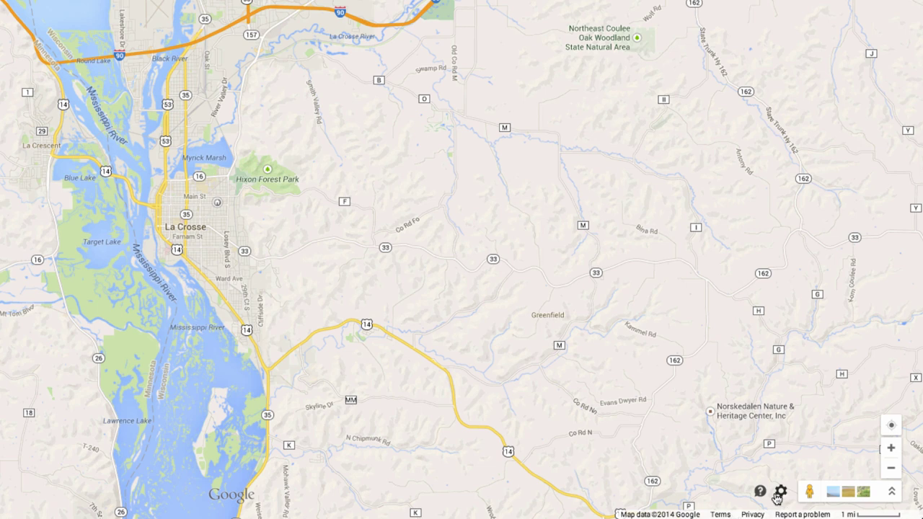
pyautogui.click(781, 493)
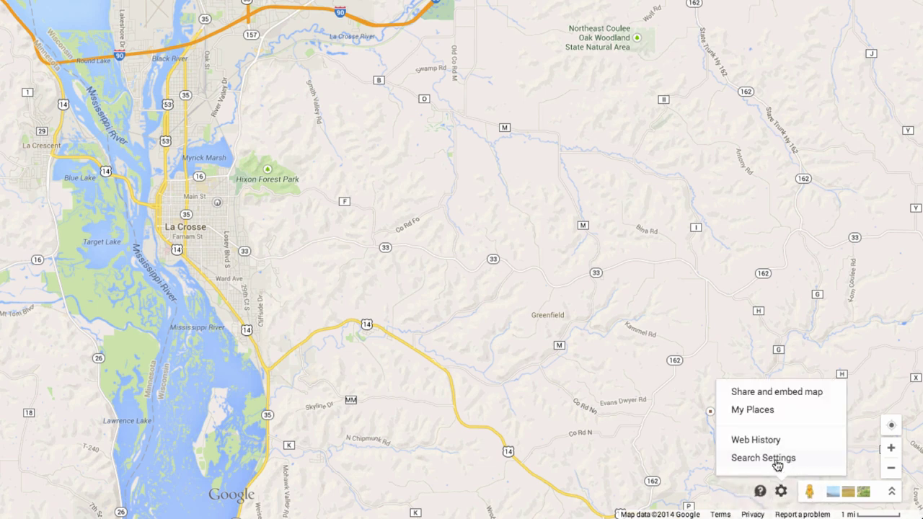
pyautogui.click(768, 411)
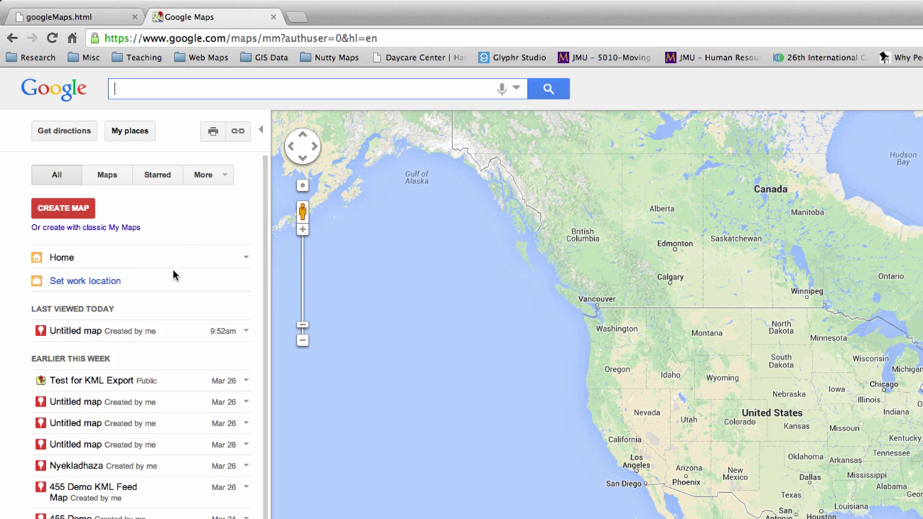
pyautogui.scroll(-3, 109, 404)
pyautogui.scroll(3, 109, 407)
pyautogui.click(118, 229)
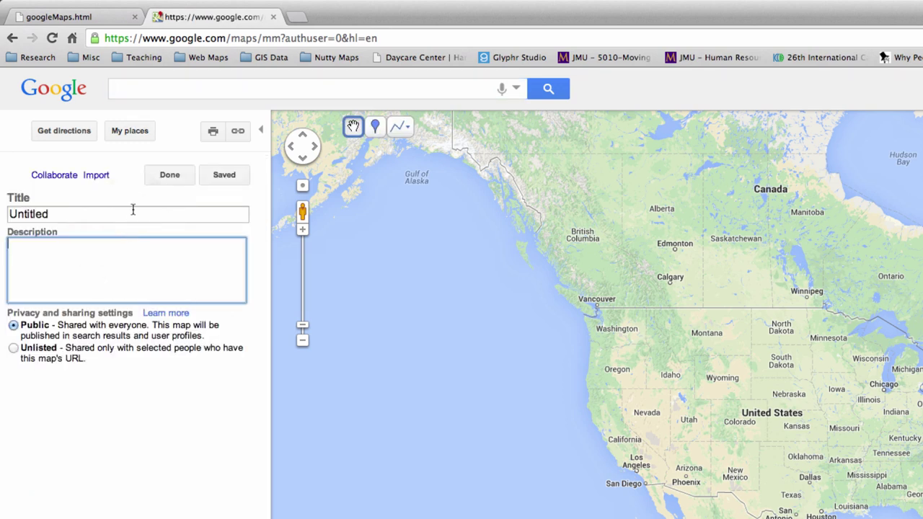
# Step: Title the new map Nyekladhaza Revamped and save it
pyautogui.doubleClick(64, 215)
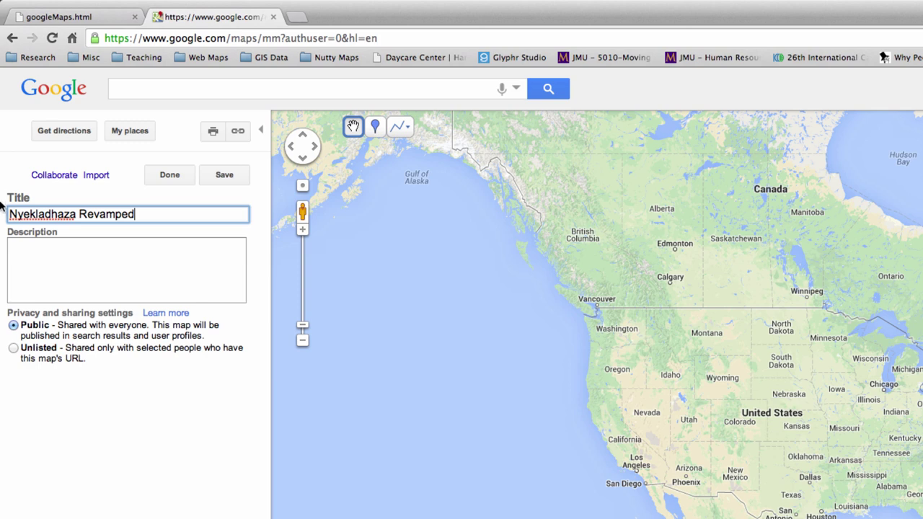
pyautogui.click(74, 288)
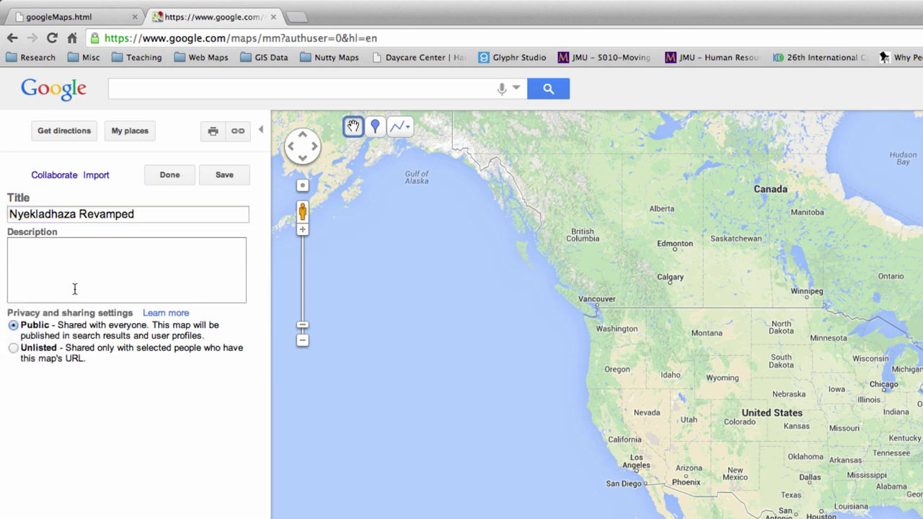
pyautogui.click(218, 175)
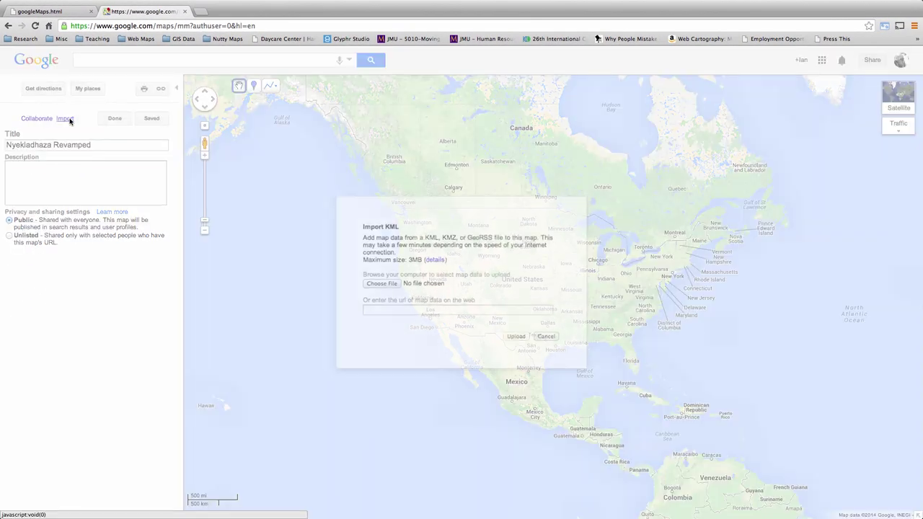
# Step: Import the nyekGunk.kml file from the Desktop into the Nyekladhaza Revamped map
pyautogui.click(67, 119)
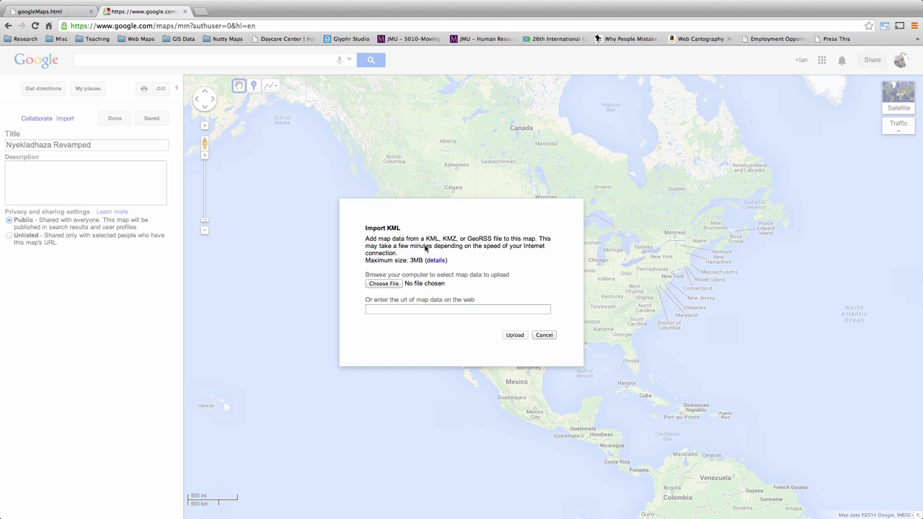
pyautogui.click(384, 283)
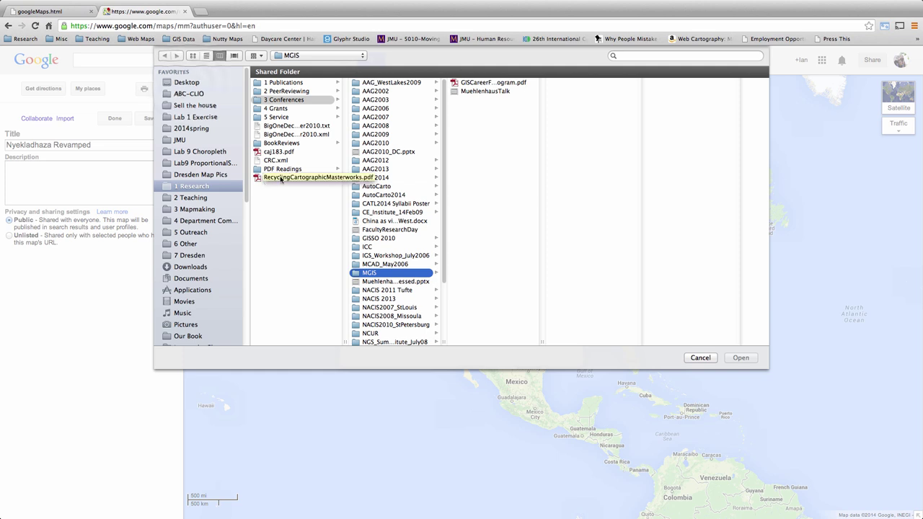
pyautogui.click(182, 82)
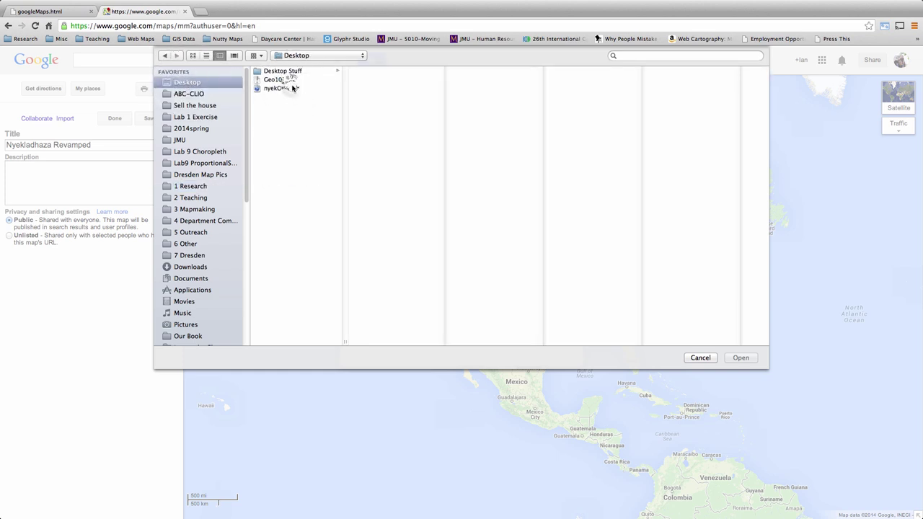
pyautogui.click(293, 88)
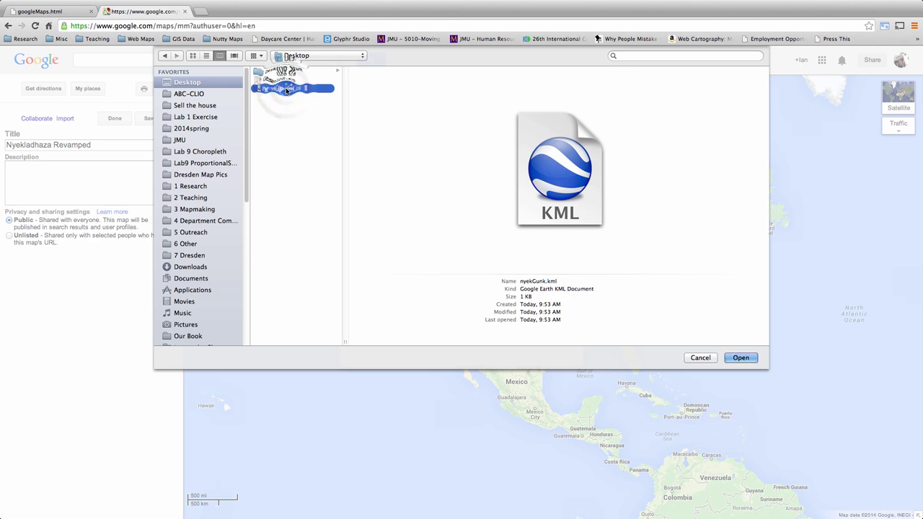
pyautogui.doubleClick(287, 89)
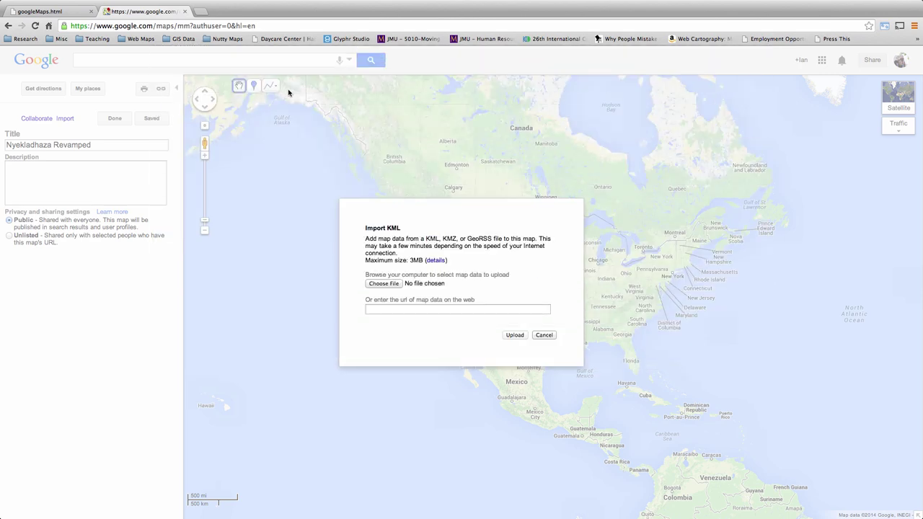
pyautogui.click(511, 336)
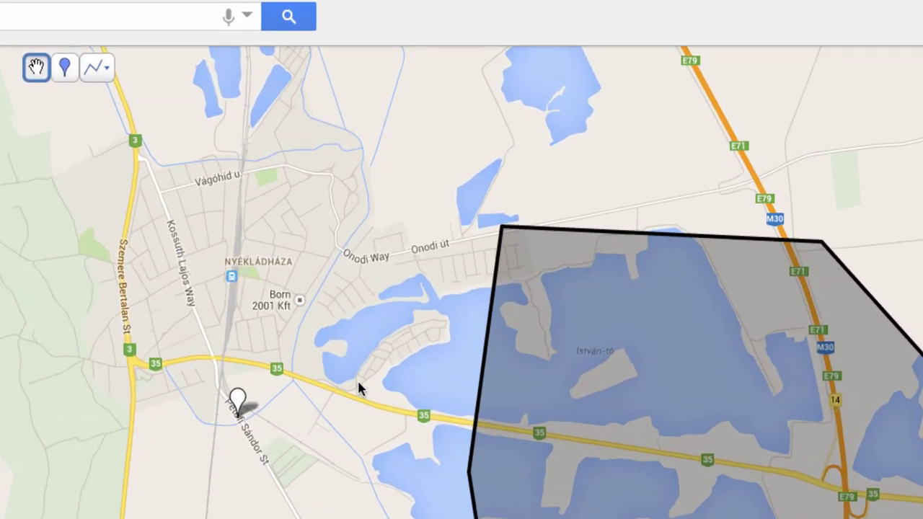
# Step: Retitle the imported dsfsadfdsf marker as My First Cigarette
pyautogui.click(244, 401)
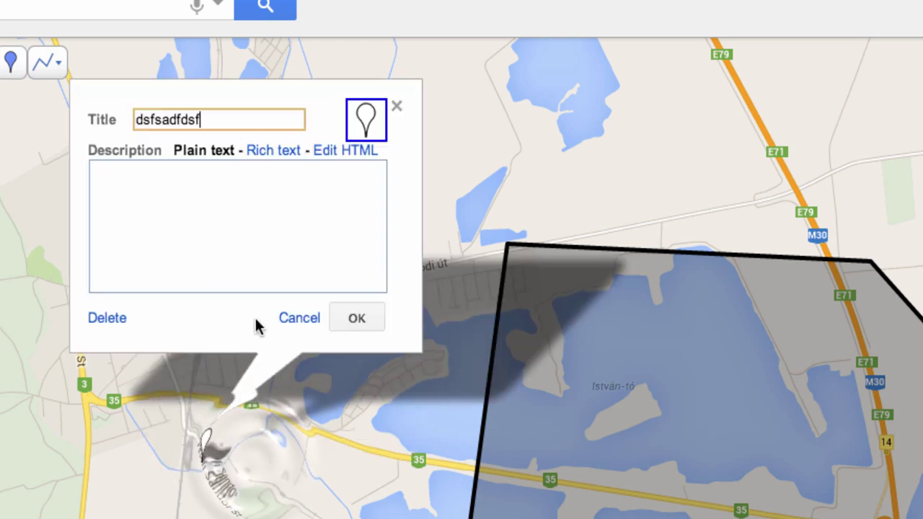
pyautogui.click(249, 456)
pyautogui.click(208, 442)
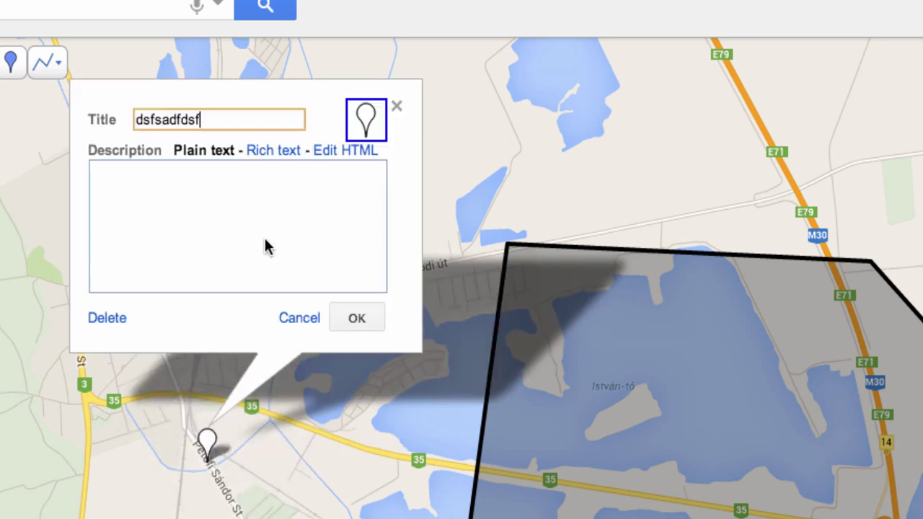
pyautogui.moveTo(234, 122); pyautogui.dragTo(85, 117)
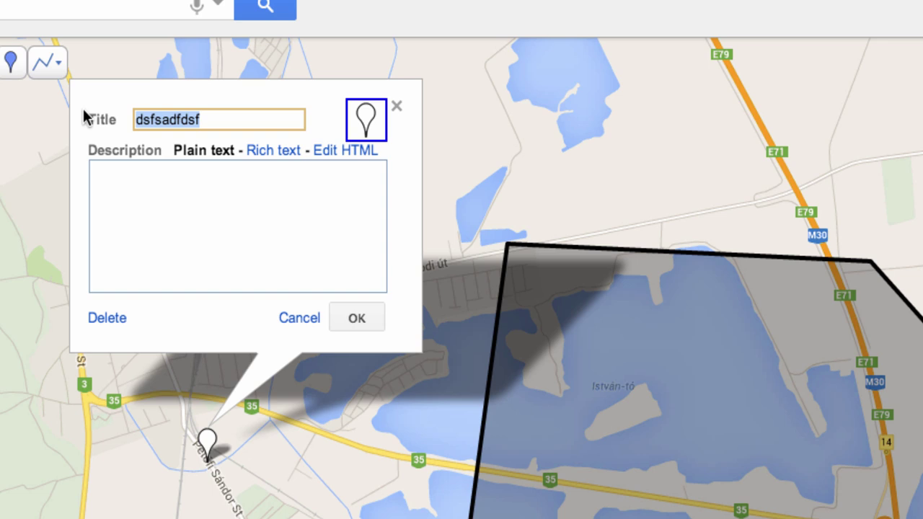
pyautogui.write('My First Ciga')
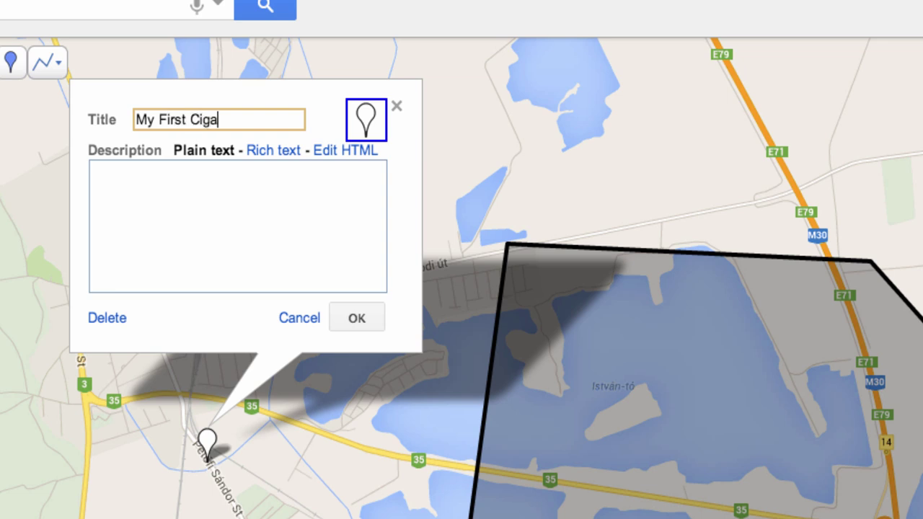
pyautogui.write('rette')
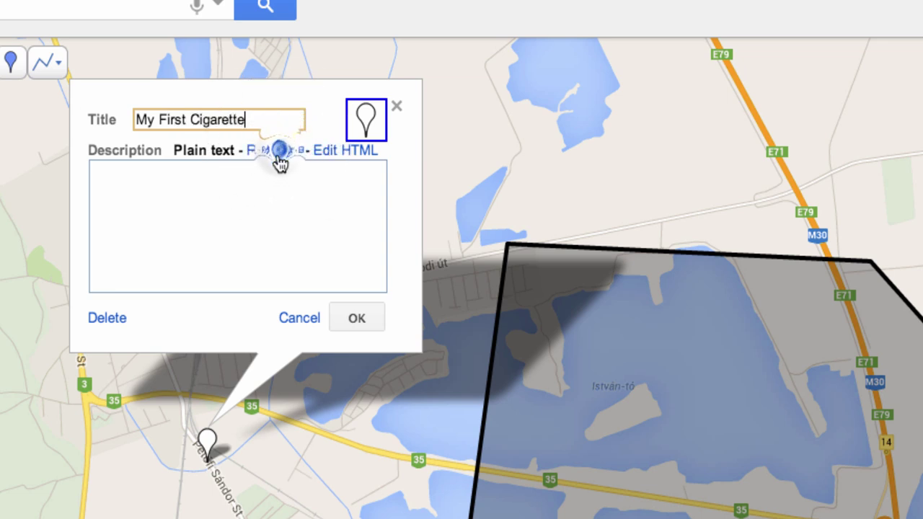
# Step: Switch the marker's description to rich text and look through the available fonts
pyautogui.click(277, 151)
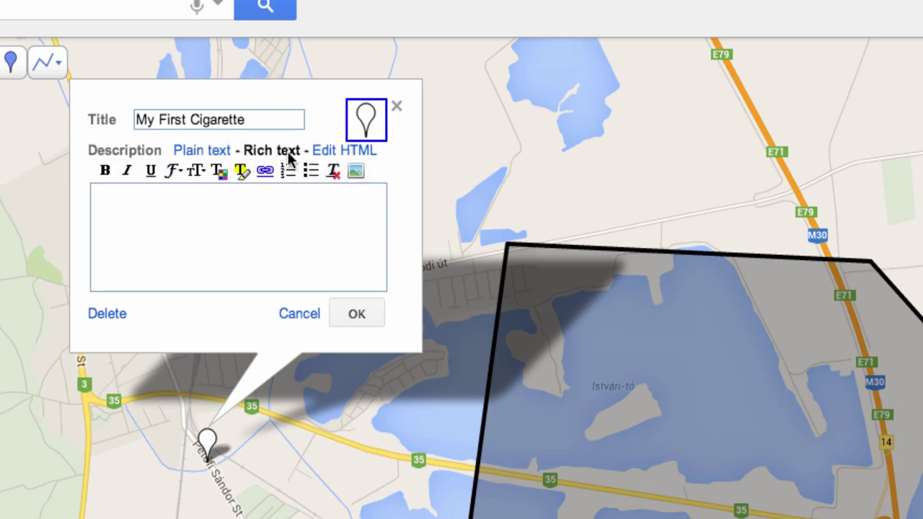
pyautogui.click(127, 195)
pyautogui.click(174, 171)
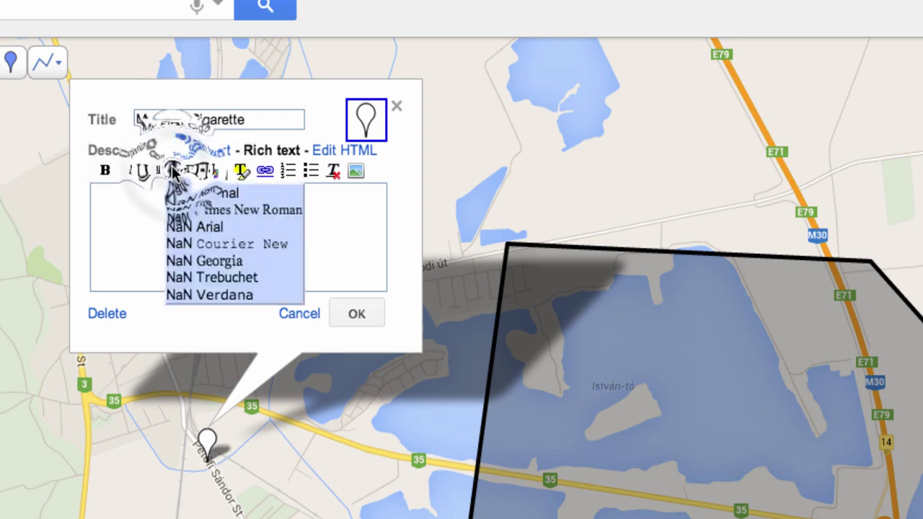
pyautogui.click(117, 202)
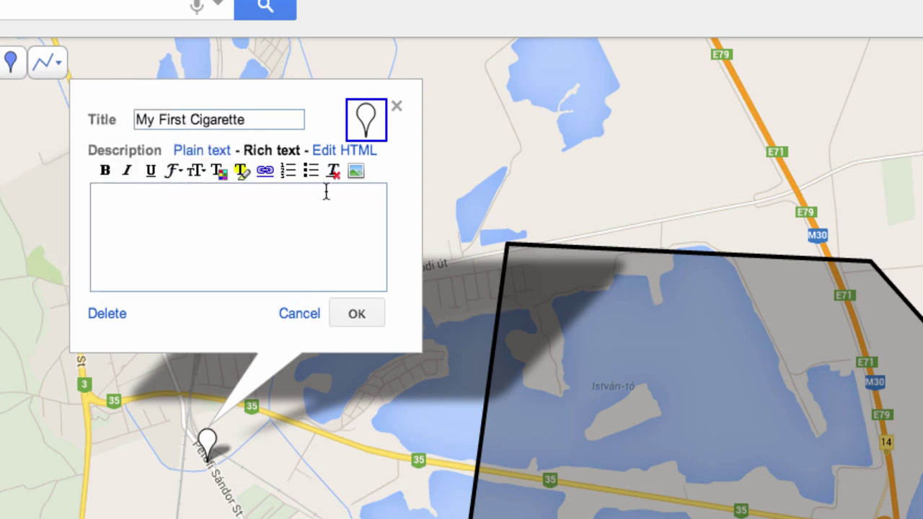
# Step: Insert the web image assets/TDK.jpg from the personal website into the marker's description by its URL
pyautogui.click(355, 173)
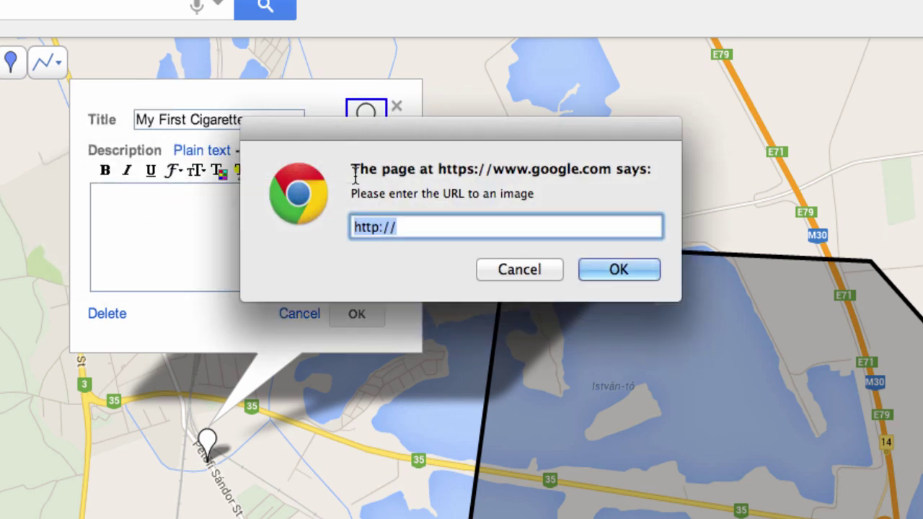
pyautogui.click(430, 228)
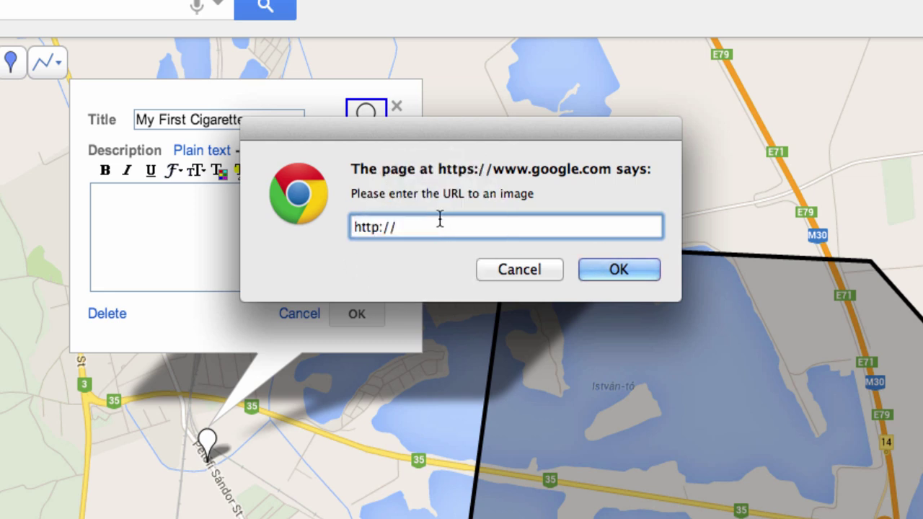
pyautogui.write('www.ian.muehlenha')
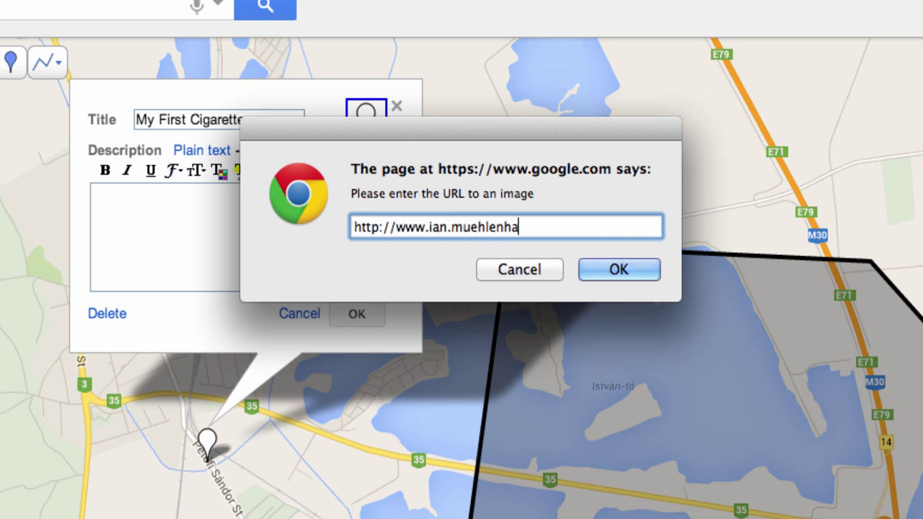
pyautogui.write('us.com/asse')
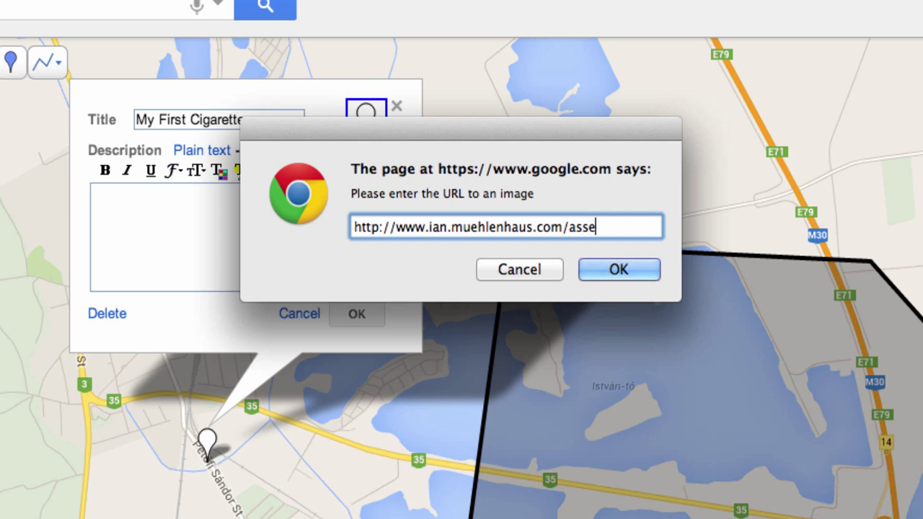
pyautogui.write('ts/TDK.jpg')
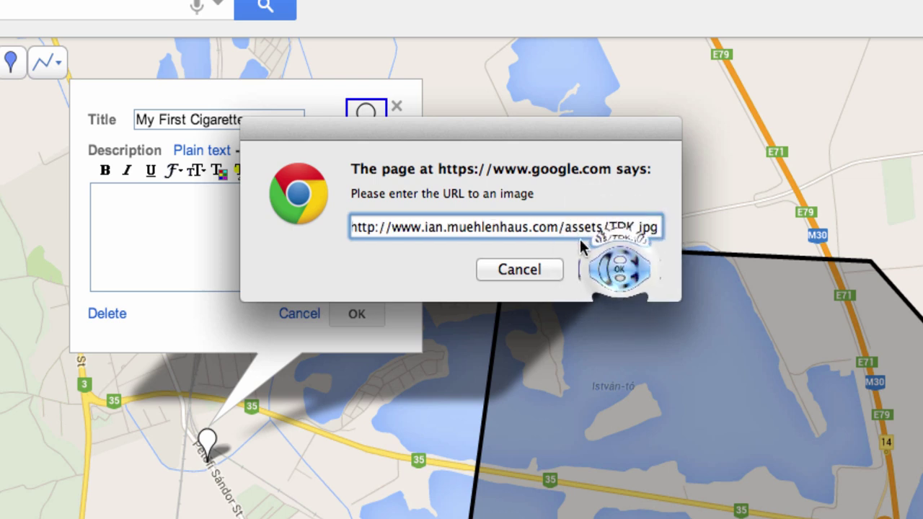
pyautogui.click(619, 269)
pyautogui.click(291, 235)
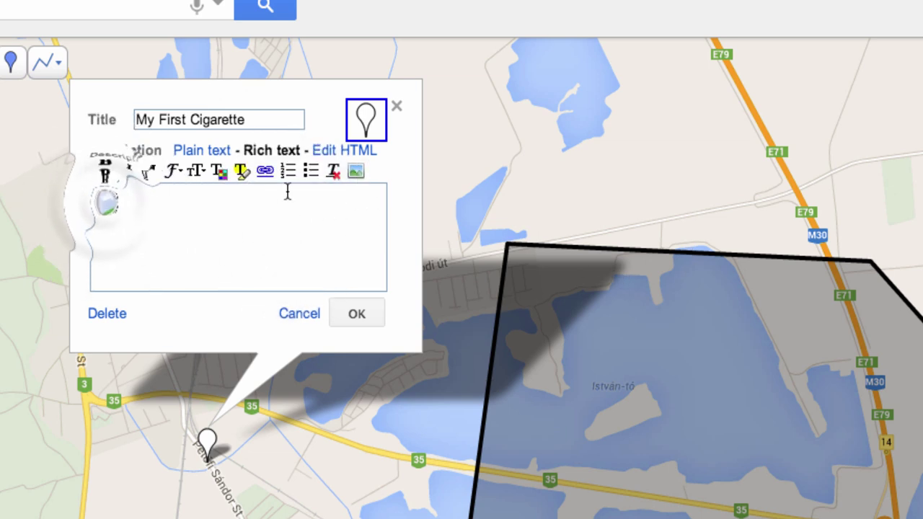
pyautogui.click(282, 256)
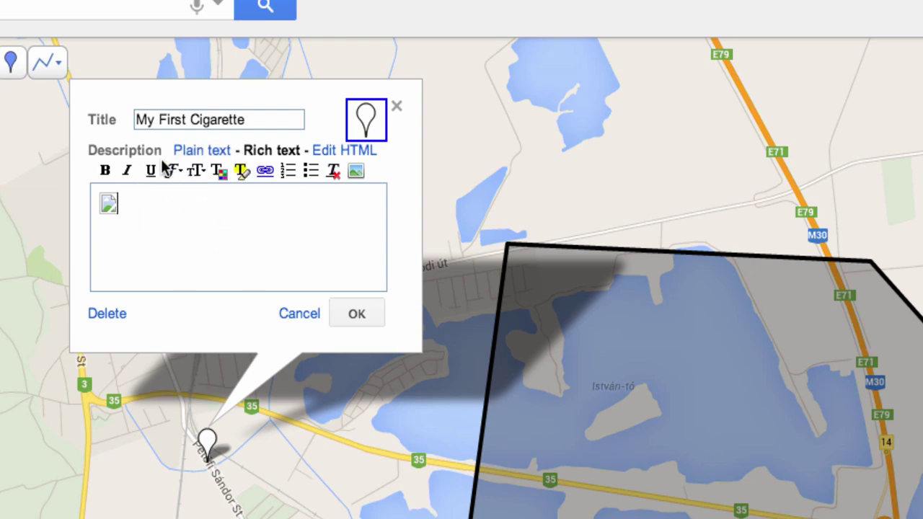
# Step: Search Google Images for nyekladhaza in a new browser tab and open the aerial lake photo nyekladhazitavak1_550.jpg by itself
pyautogui.press('super+t')
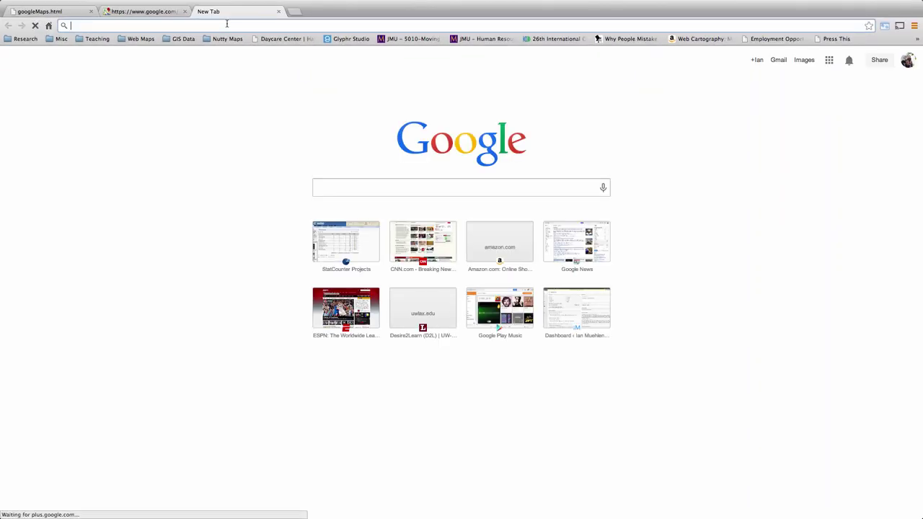
pyautogui.write('nyekladhaza')
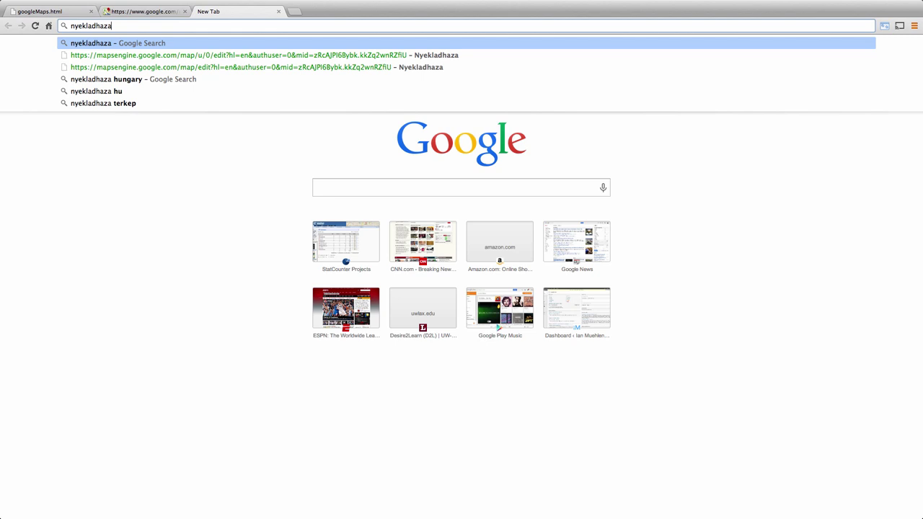
pyautogui.press('Return')
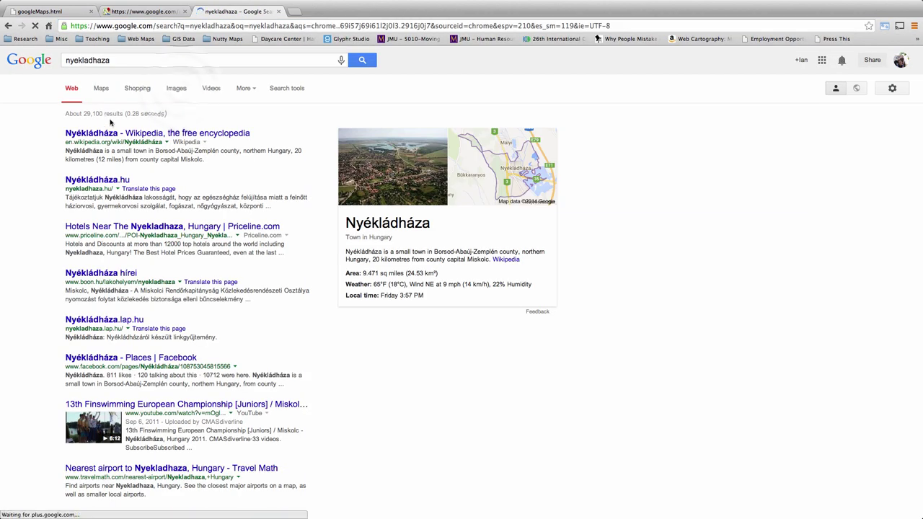
pyautogui.click(177, 90)
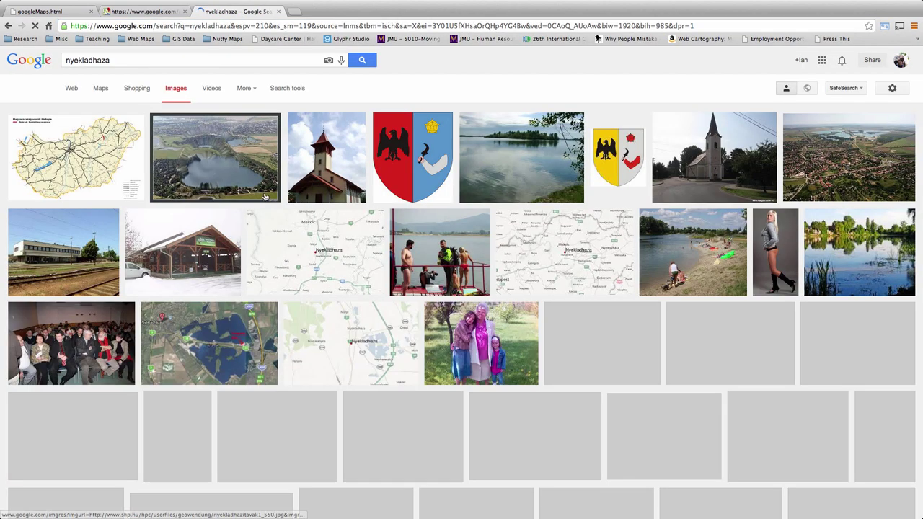
pyautogui.click(265, 197)
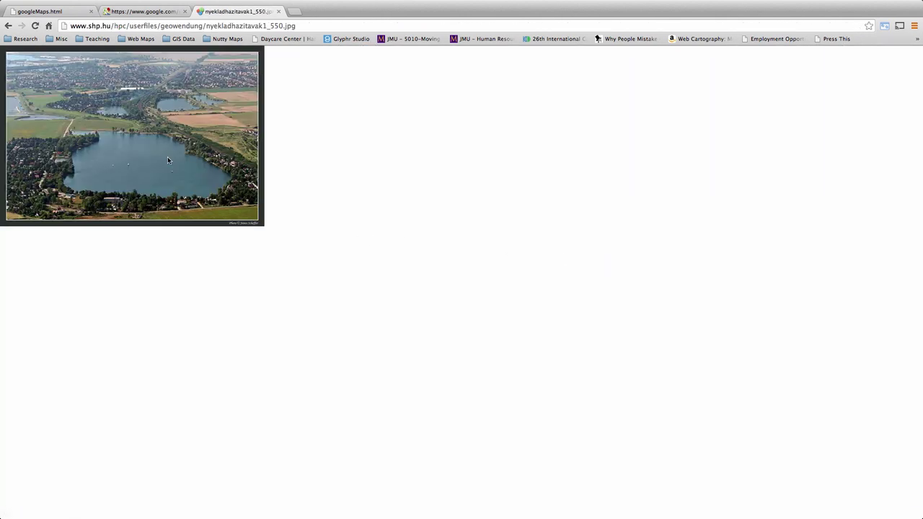
# Step: Copy the lake photo and clear the broken image from the My First Cigarette marker's description
pyautogui.rightClick(165, 156)
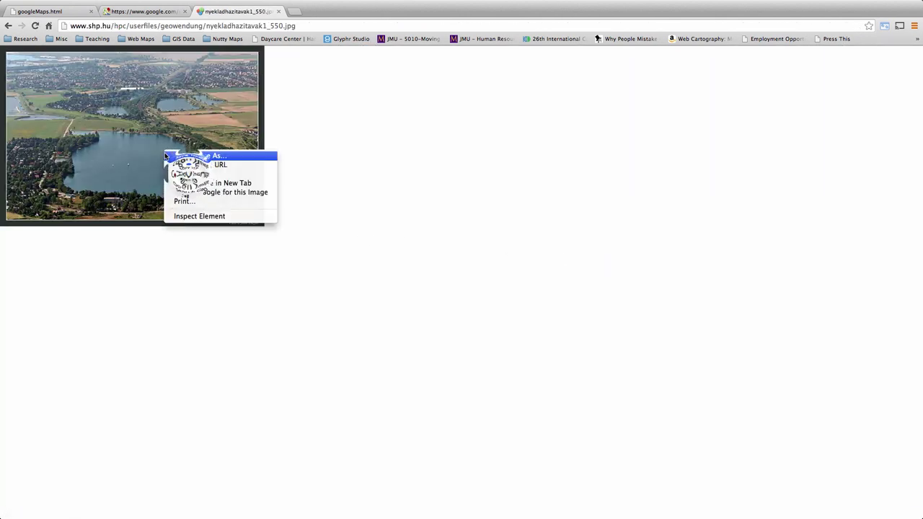
pyautogui.click(180, 174)
pyautogui.click(144, 11)
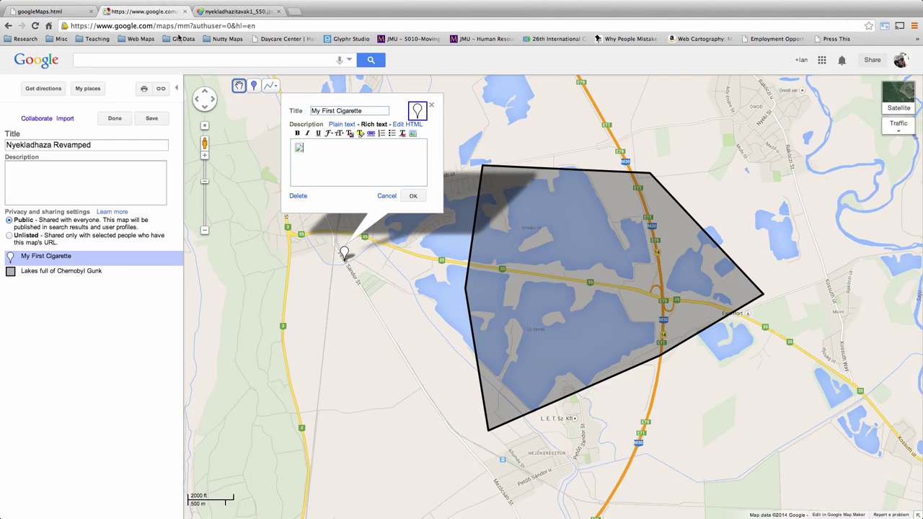
pyautogui.click(314, 146)
pyautogui.click(413, 133)
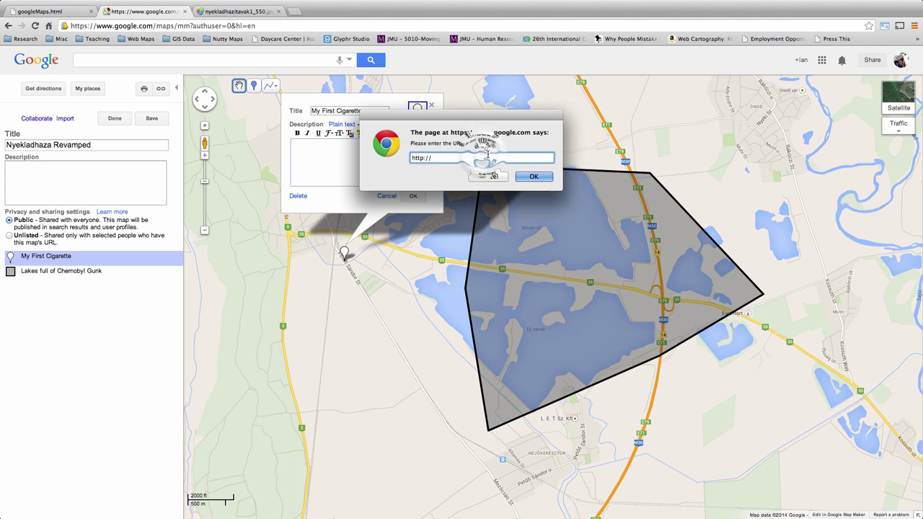
pyautogui.rightClick(431, 157)
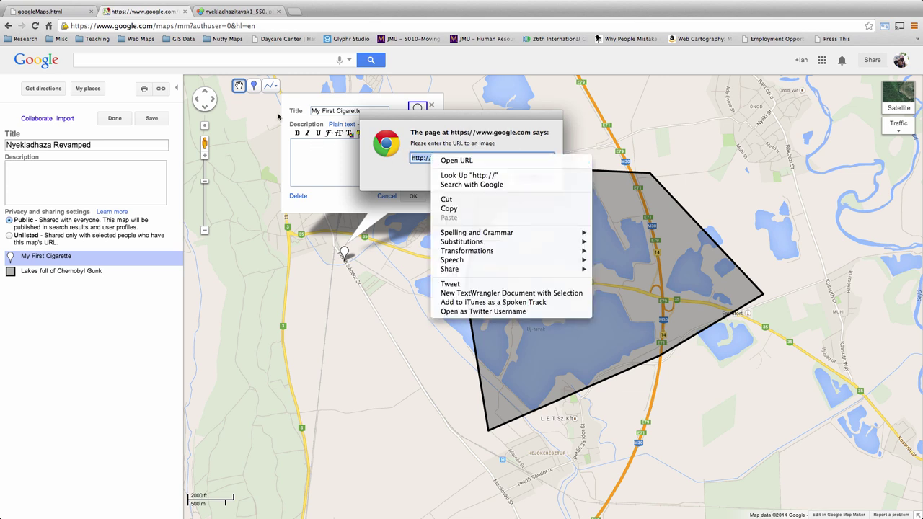
pyautogui.click(226, 12)
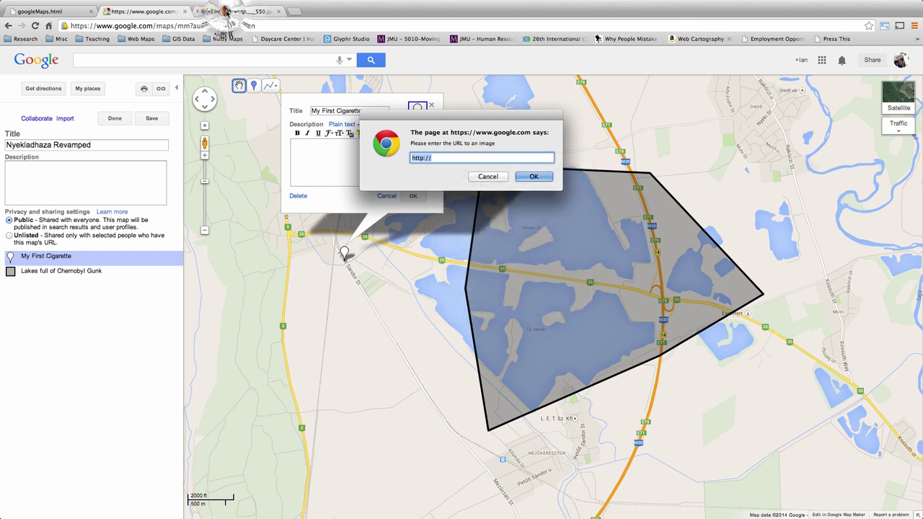
pyautogui.click(225, 13)
pyautogui.rightClick(165, 98)
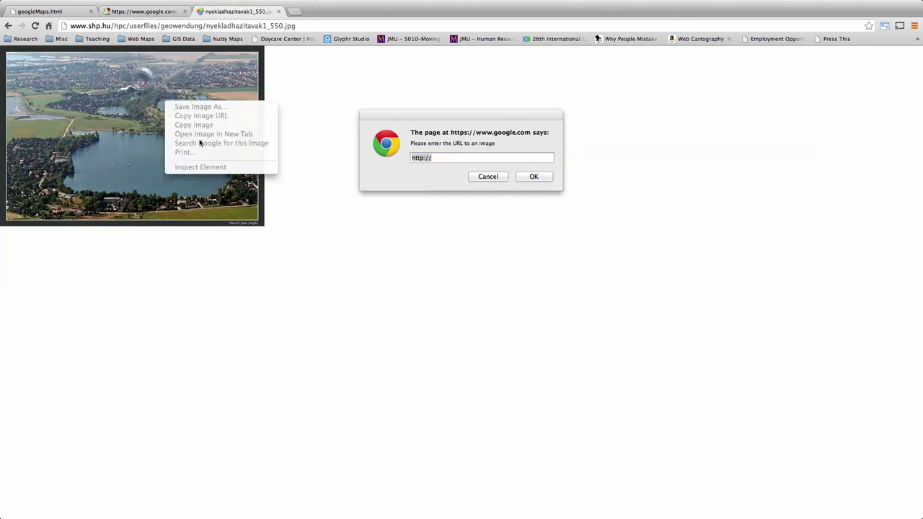
pyautogui.click(490, 177)
# Step: Copy the lake photo's image URL and use it to insert the photo into the marker's description
pyautogui.rightClick(131, 88)
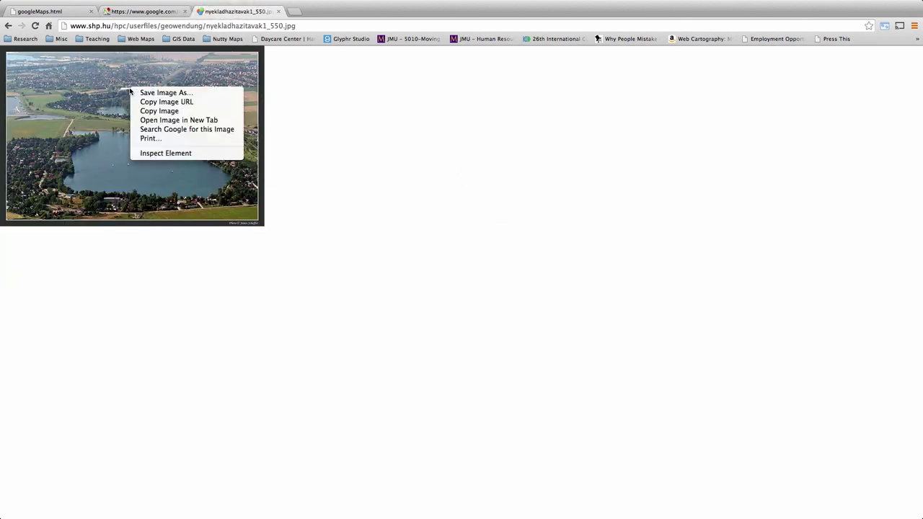
pyautogui.click(171, 102)
pyautogui.click(164, 12)
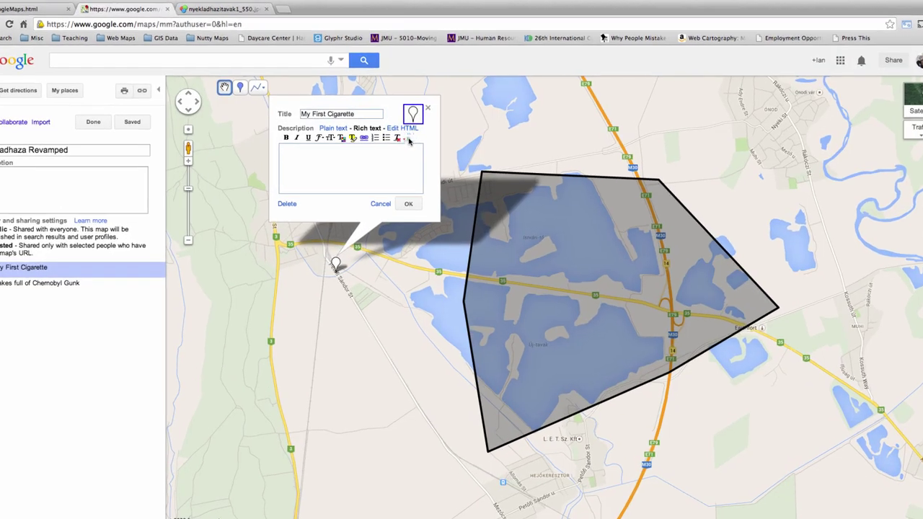
pyautogui.click(412, 133)
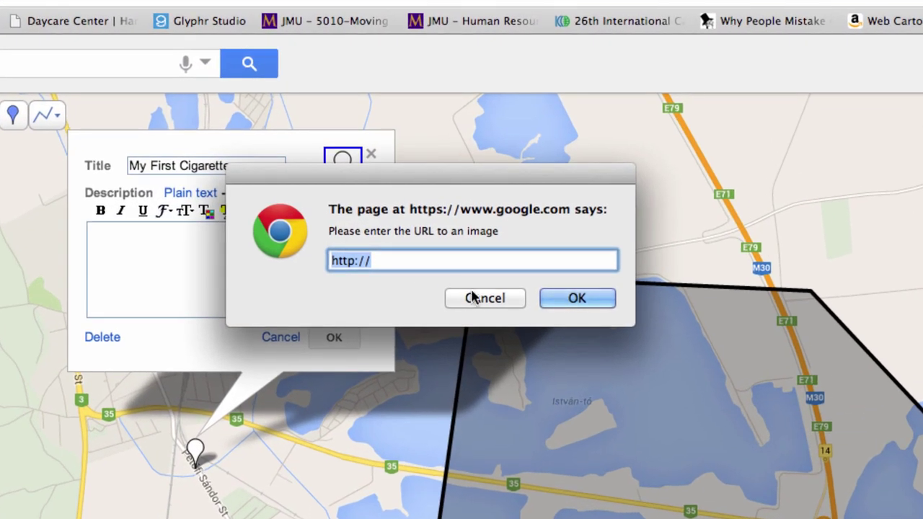
pyautogui.press('super+v')
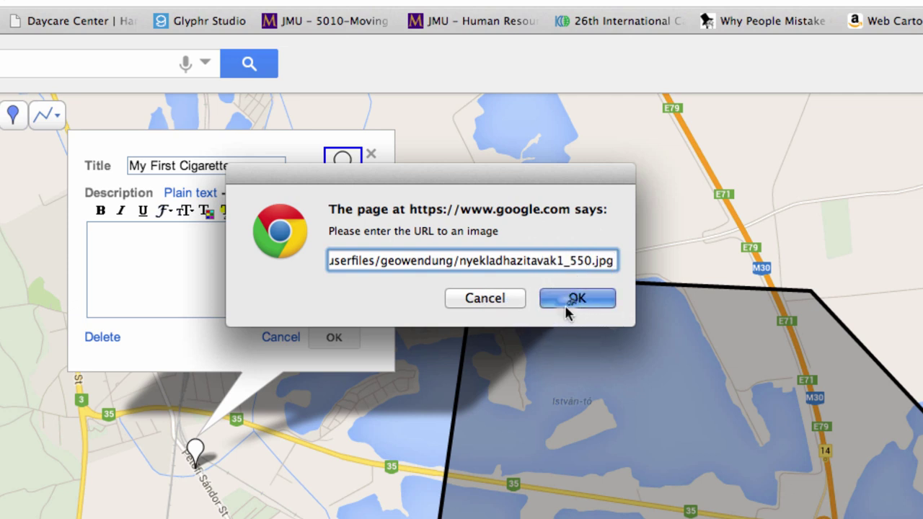
pyautogui.click(567, 301)
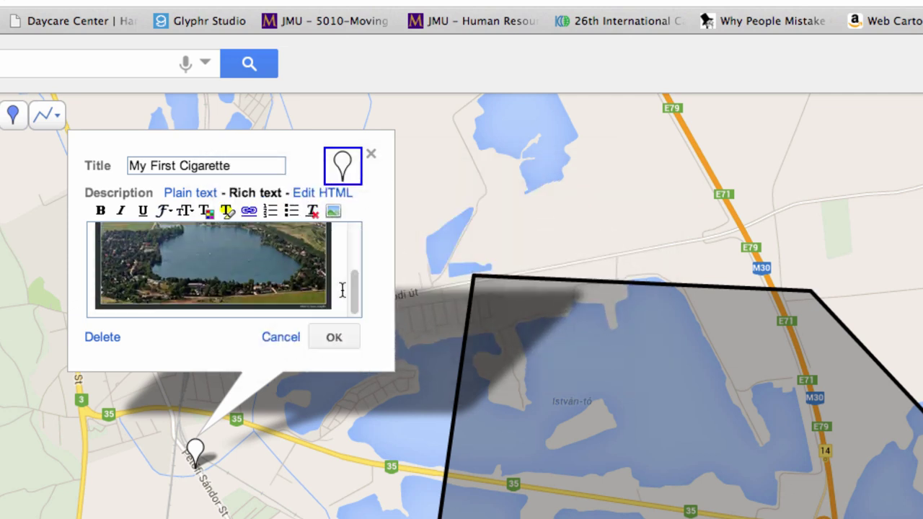
# Step: Add the caption Nyekladhaza Lakes below the photo in italic with the Normal font, and save the marker and map
pyautogui.press('Return')
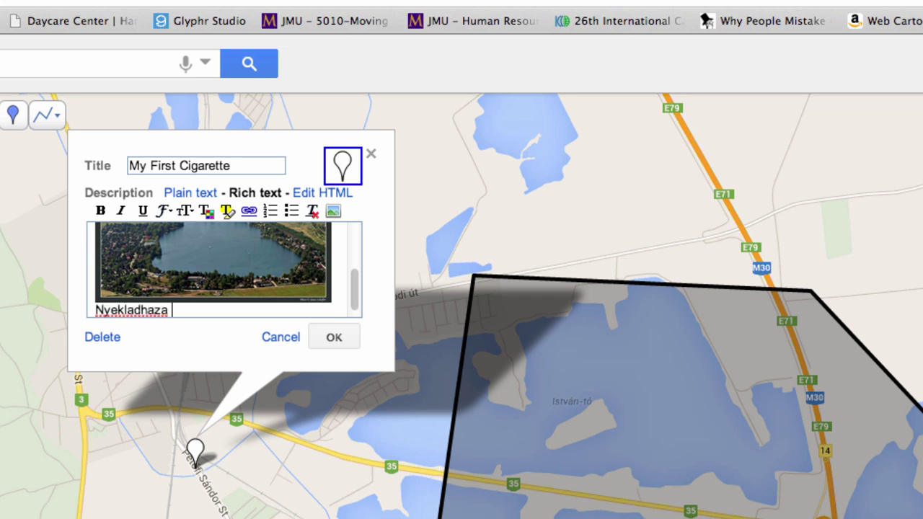
pyautogui.hotkey('alt', 'shift', 'Left')
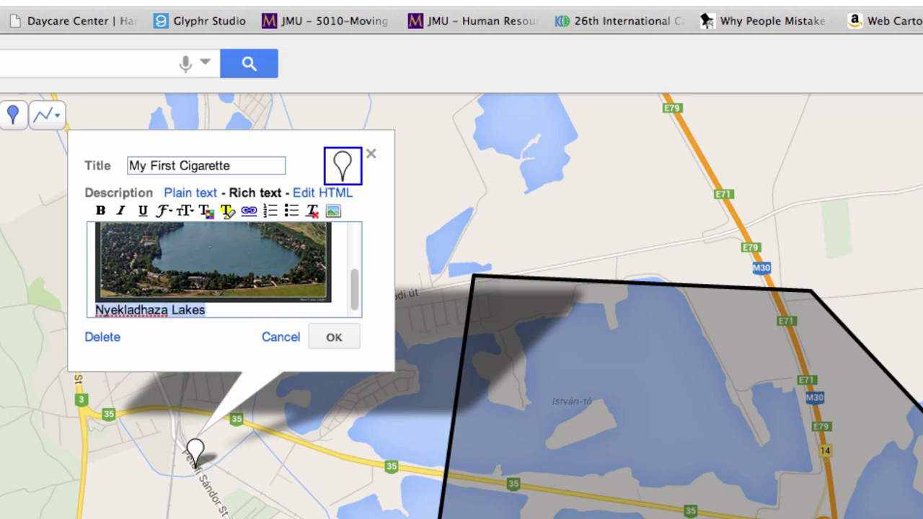
pyautogui.click(121, 210)
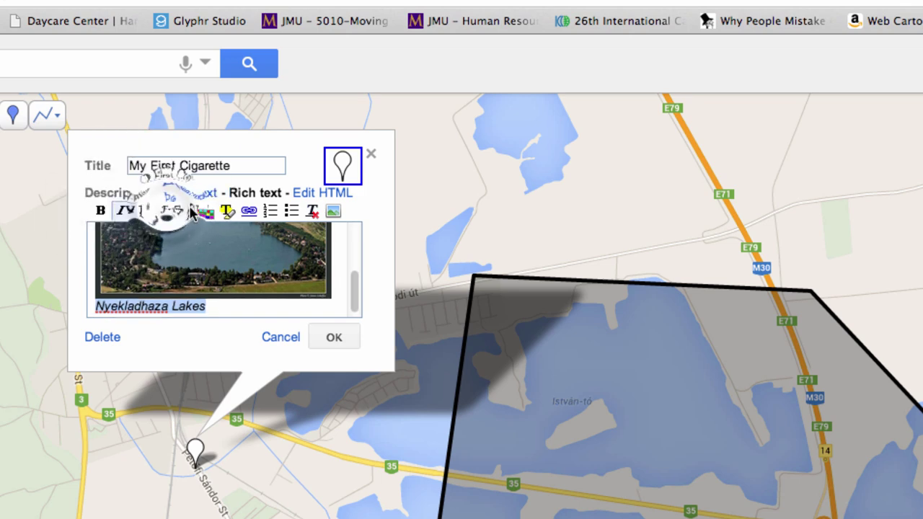
pyautogui.click(166, 211)
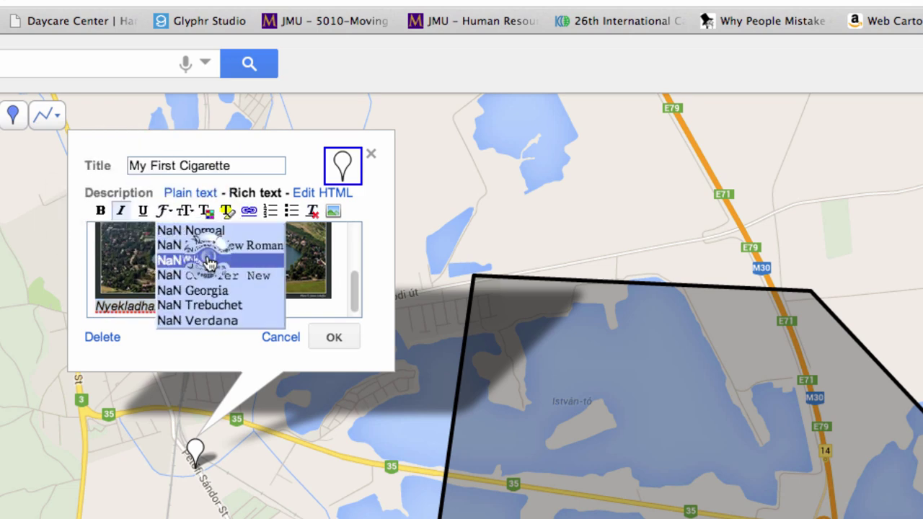
pyautogui.click(222, 229)
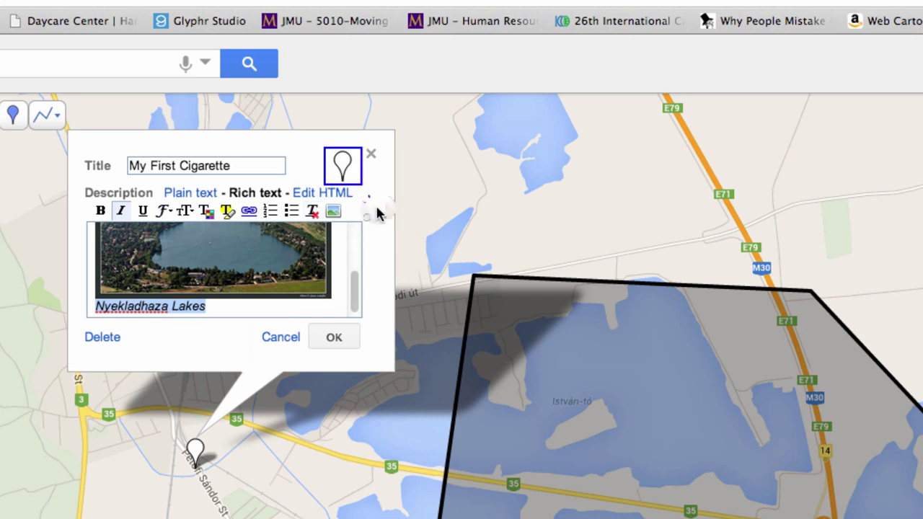
pyautogui.click(335, 336)
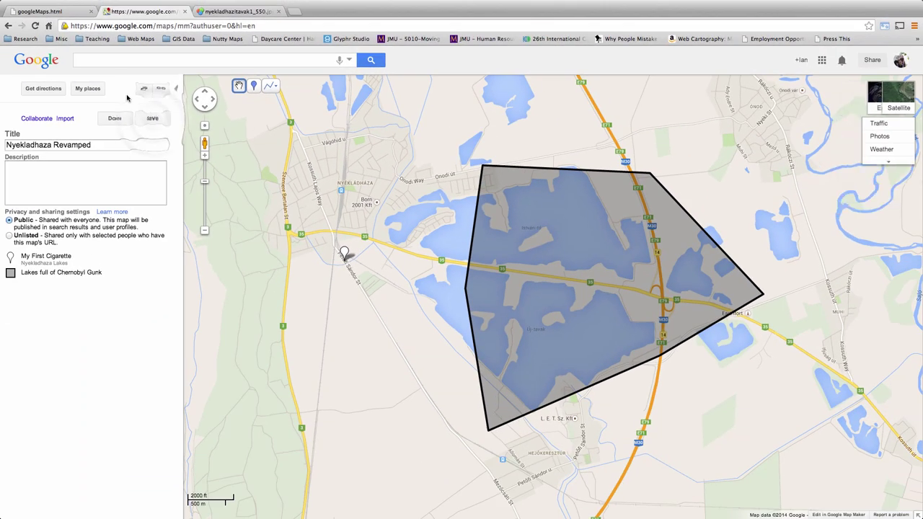
pyautogui.click(149, 121)
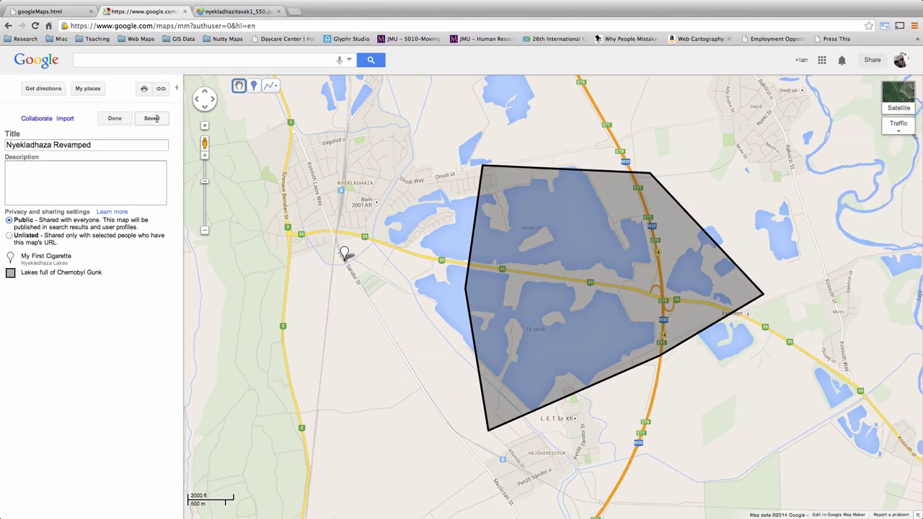
# Step: Reopen the My First Cigarette marker to review its photo and caption, and look over the line and shape drawing options
pyautogui.click(344, 253)
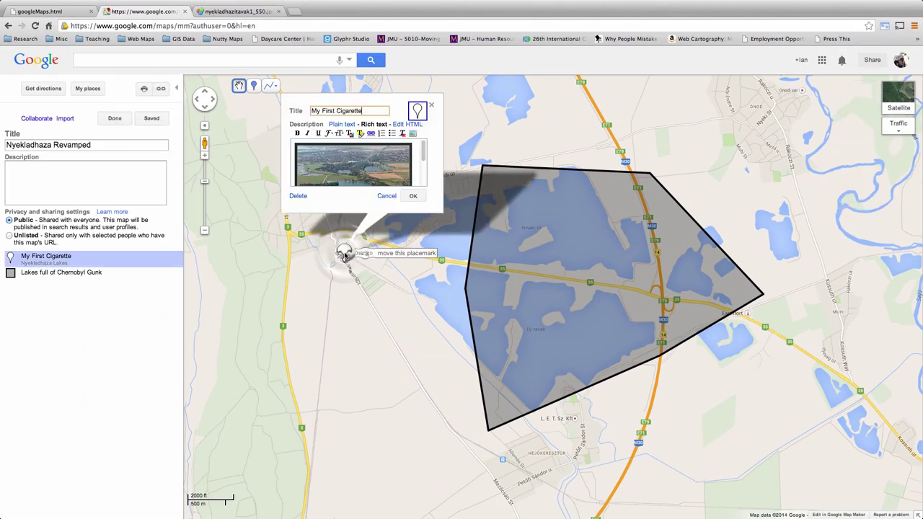
pyautogui.scroll(-3, 421, 160)
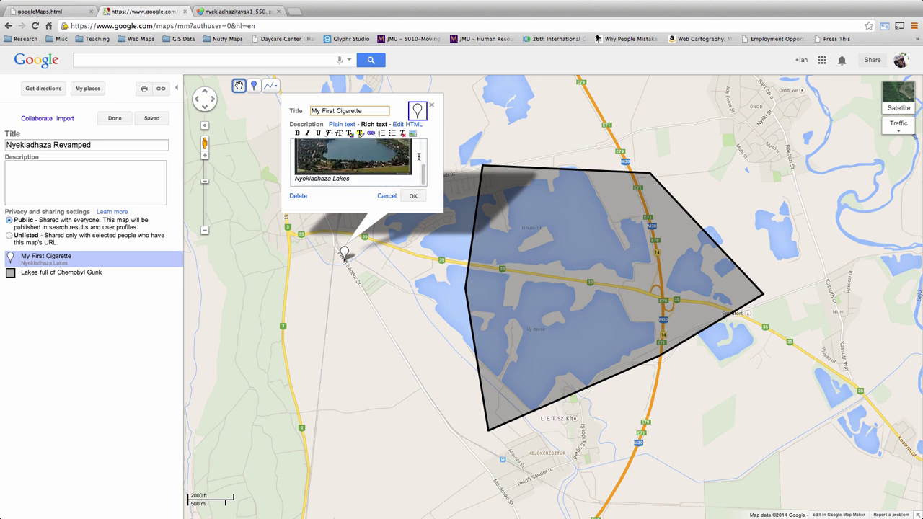
pyautogui.scroll(3, 418, 157)
pyautogui.click(144, 194)
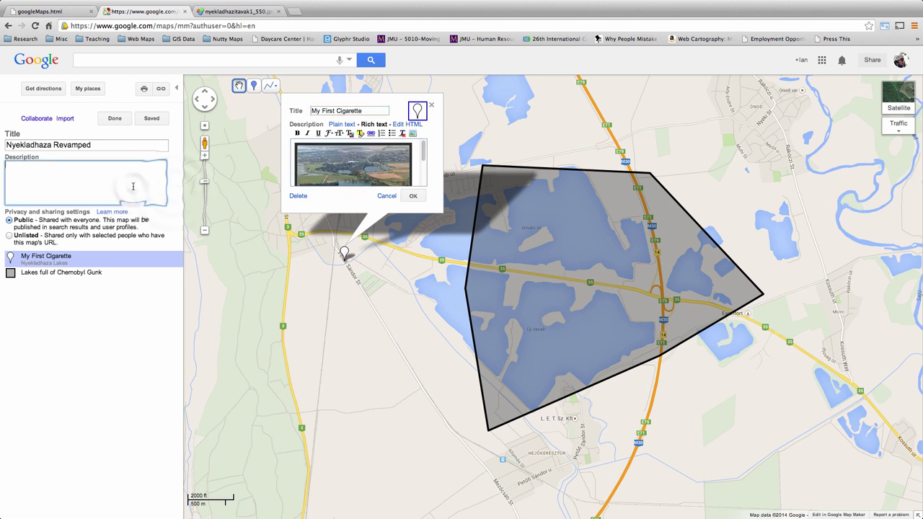
pyautogui.click(174, 192)
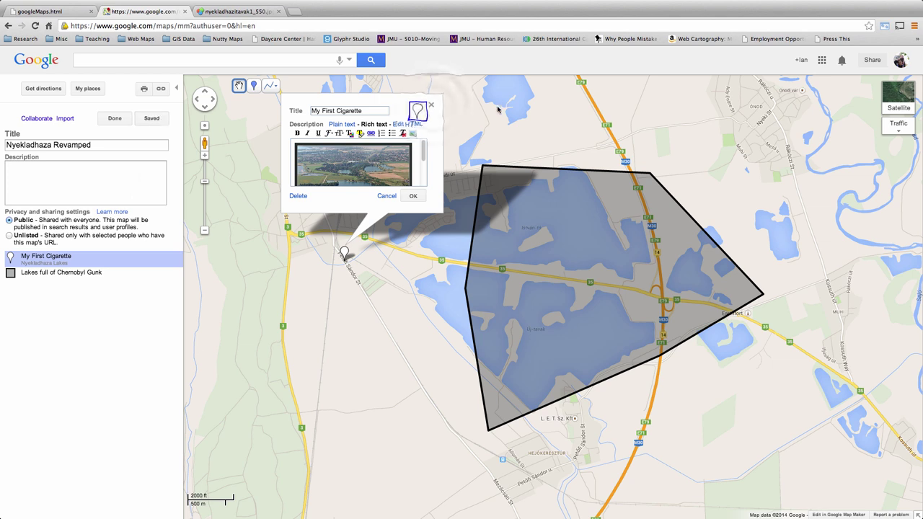
pyautogui.click(435, 109)
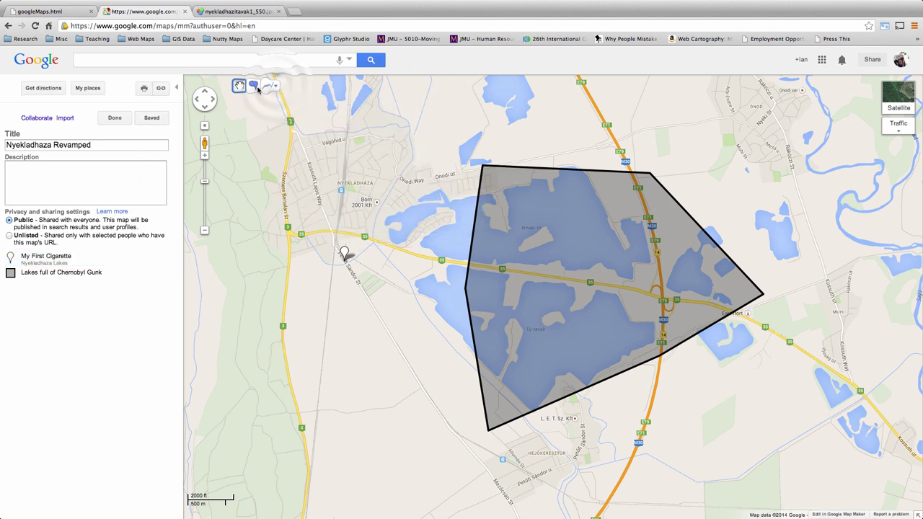
pyautogui.click(276, 85)
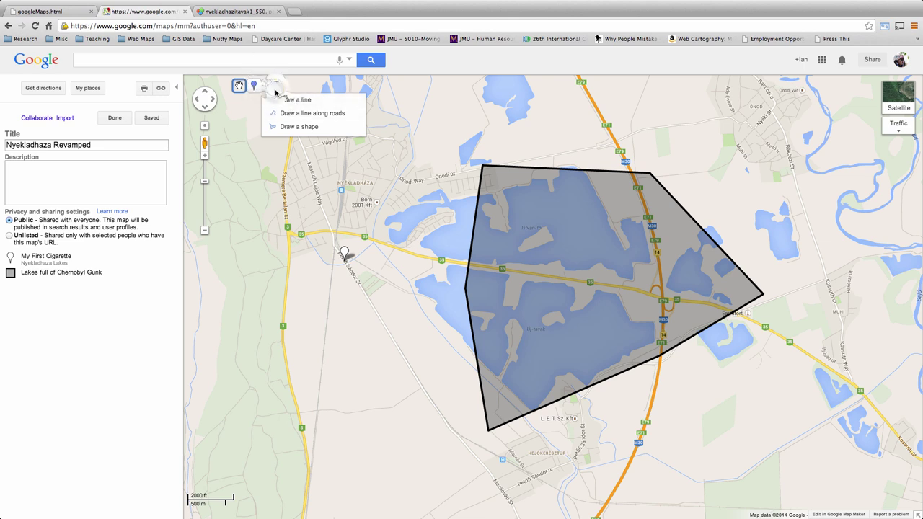
pyautogui.click(602, 45)
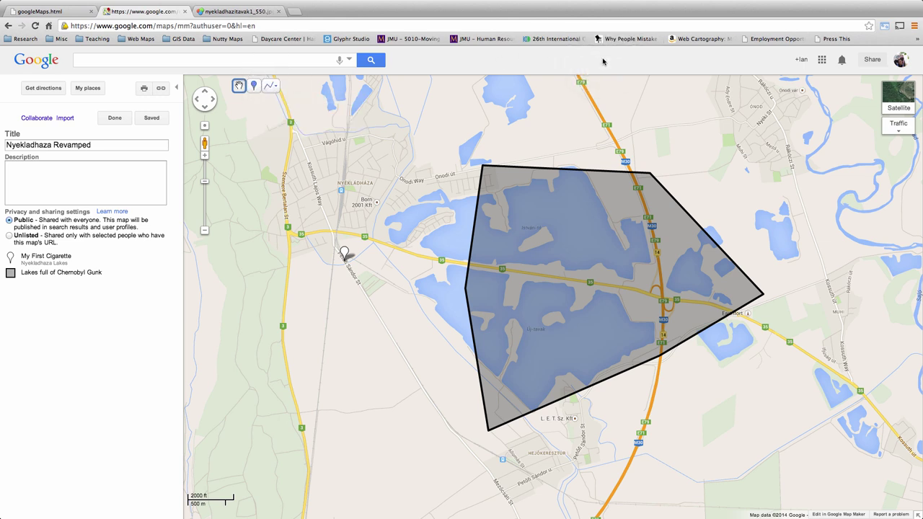
# Step: Reopen the Nyekladhaza Revamped map from the list of saved maps and return to that list
pyautogui.click(88, 88)
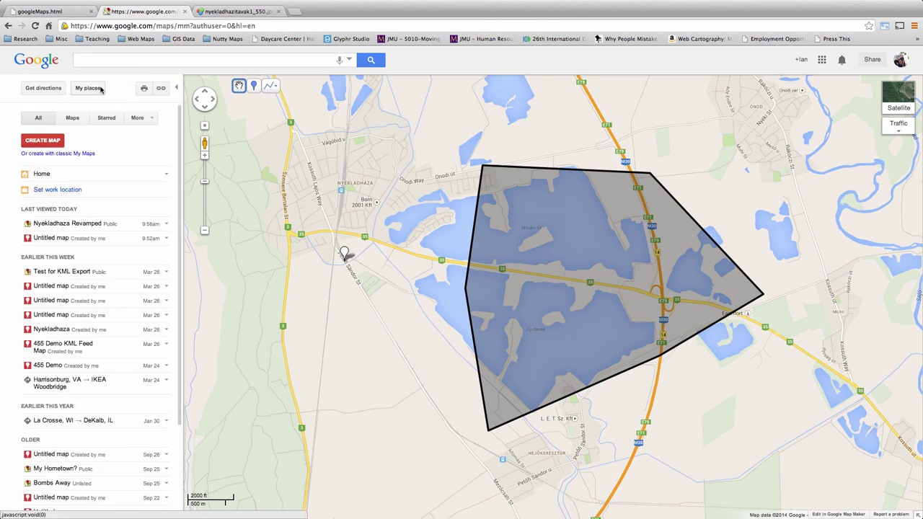
pyautogui.scroll(-1, 104, 181)
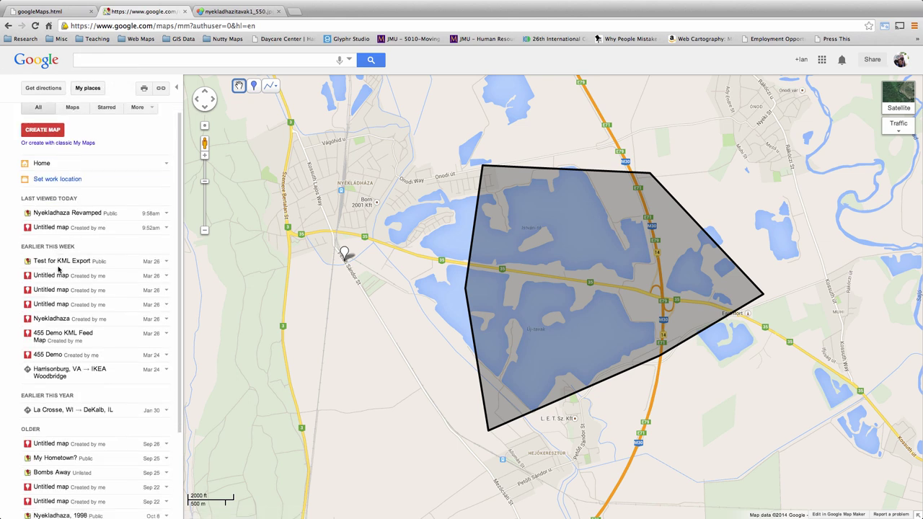
pyautogui.click(69, 213)
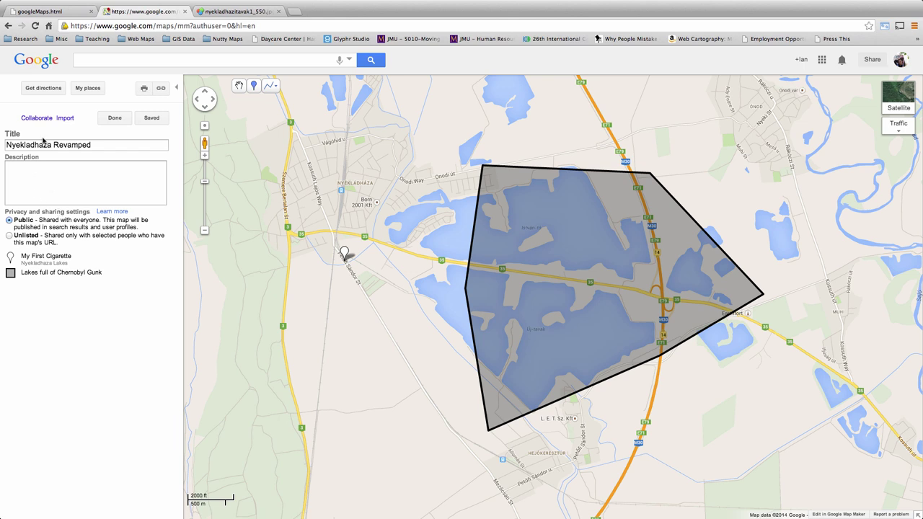
pyautogui.click(114, 117)
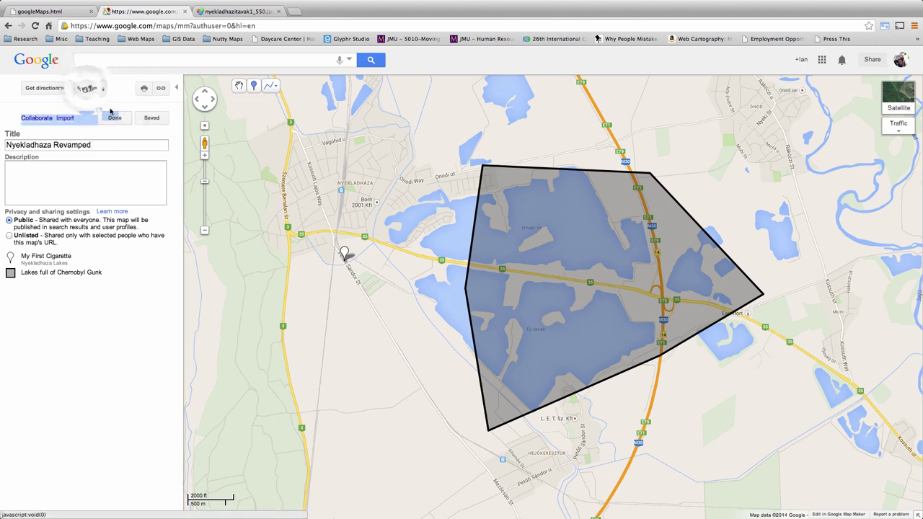
pyautogui.click(87, 88)
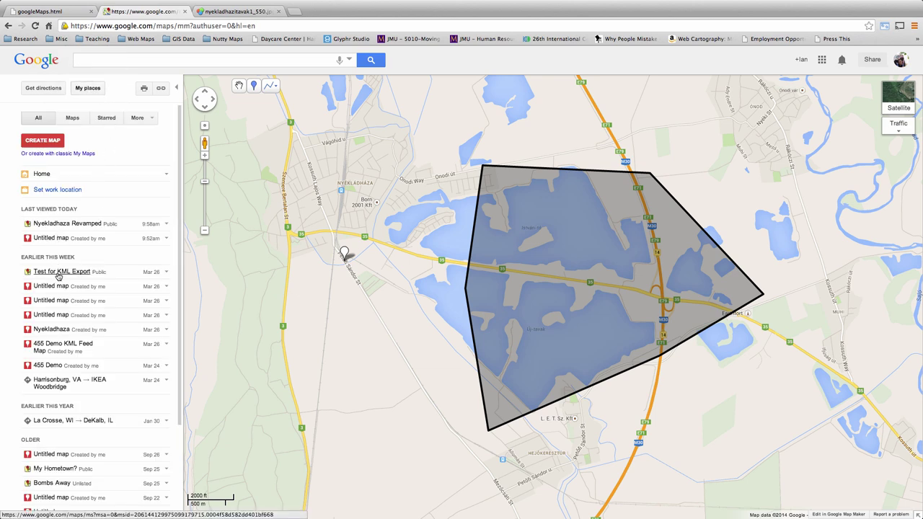
# Step: Open the Nyekladhaza map and one of this week's untitled maps from the saved maps, returning to the list after each
pyautogui.click(51, 331)
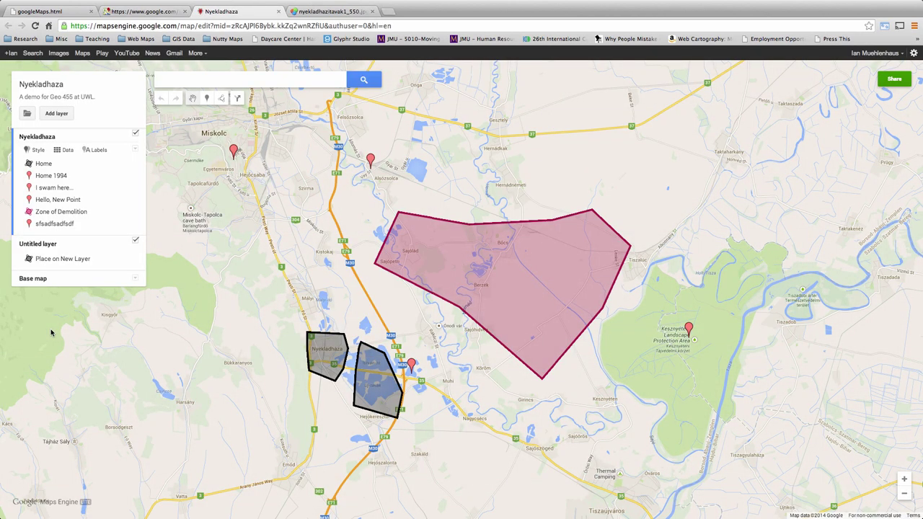
pyautogui.click(335, 11)
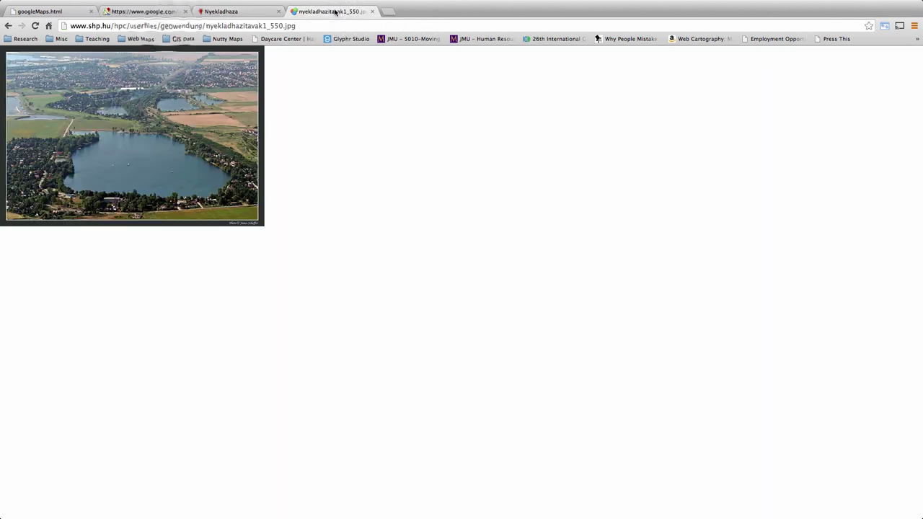
pyautogui.click(166, 12)
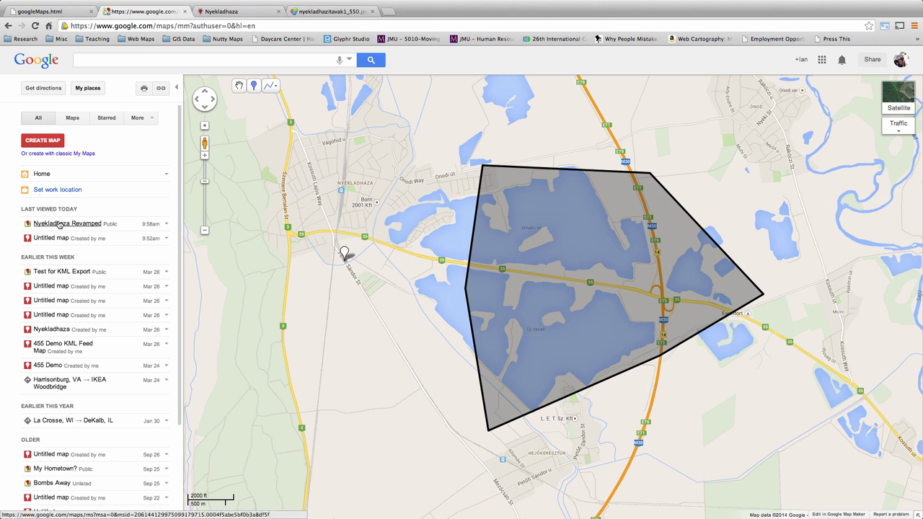
pyautogui.click(51, 301)
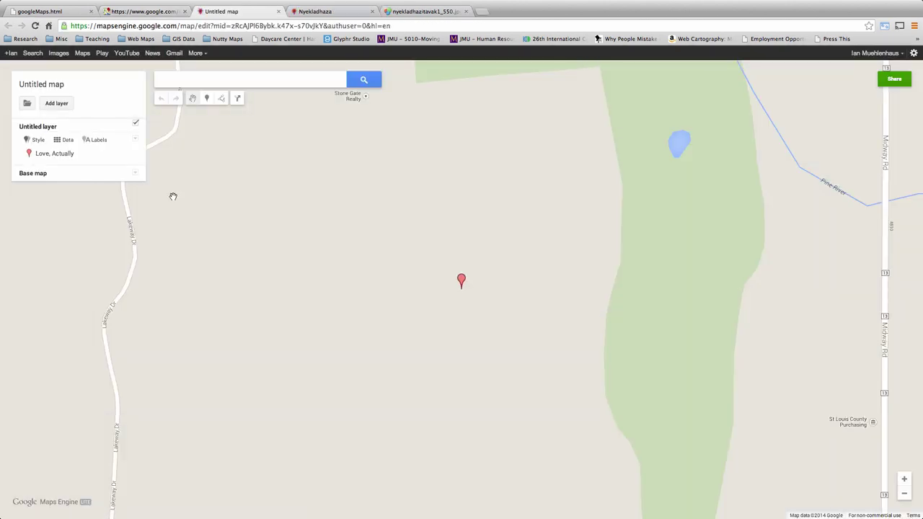
pyautogui.click(148, 12)
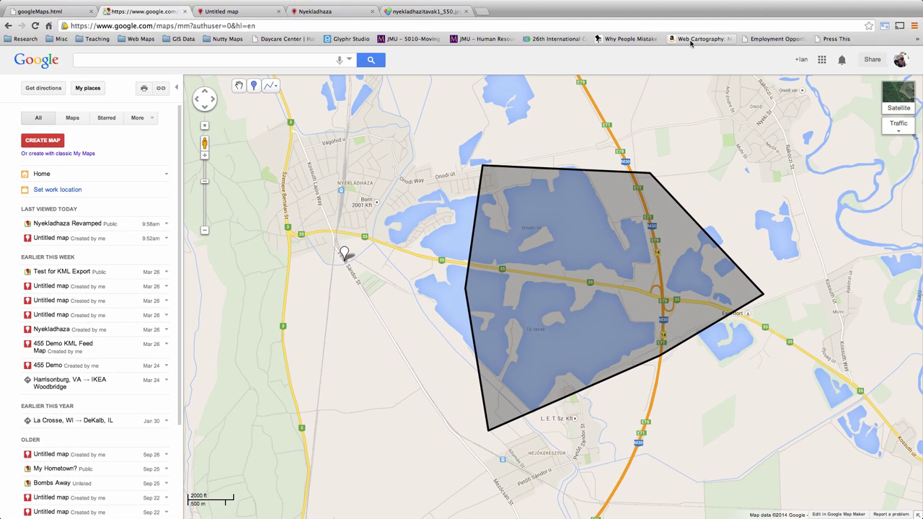
# Step: Sign out of the Google account and sign back in with the same account to reload the saved maps list
pyautogui.click(901, 62)
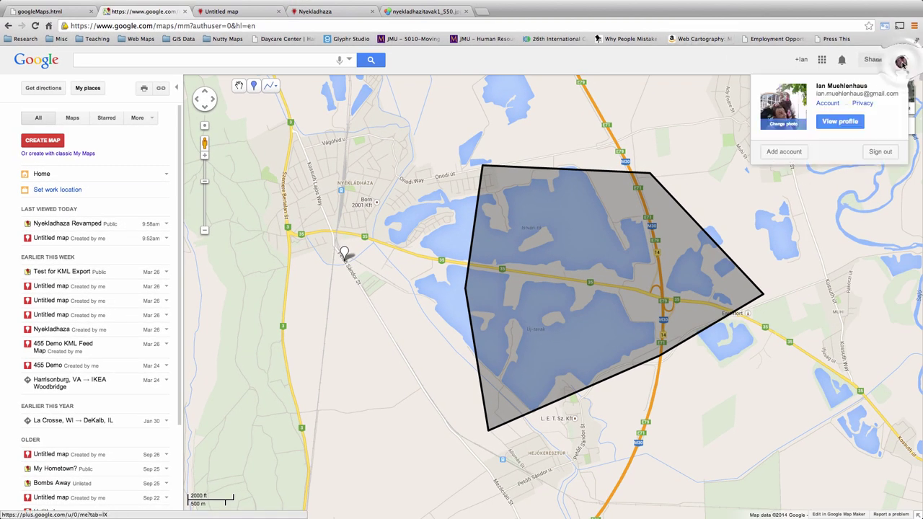
pyautogui.click(885, 155)
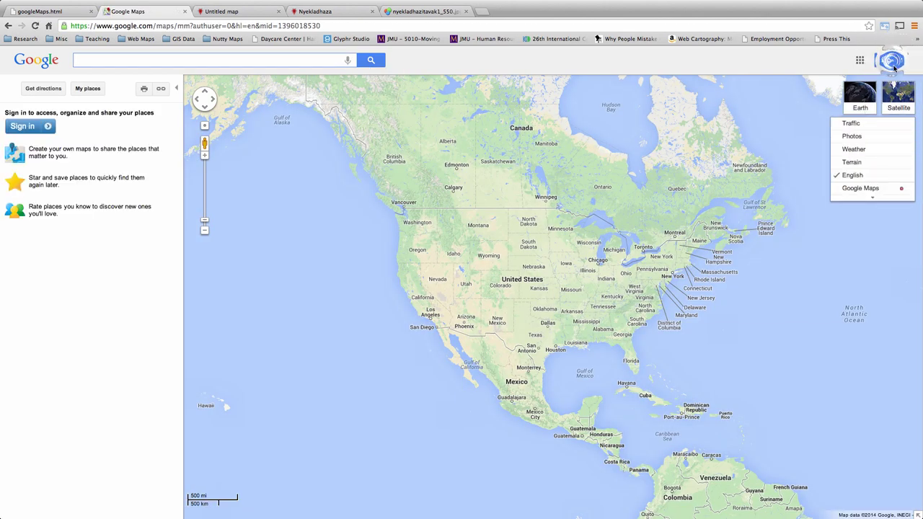
pyautogui.click(892, 62)
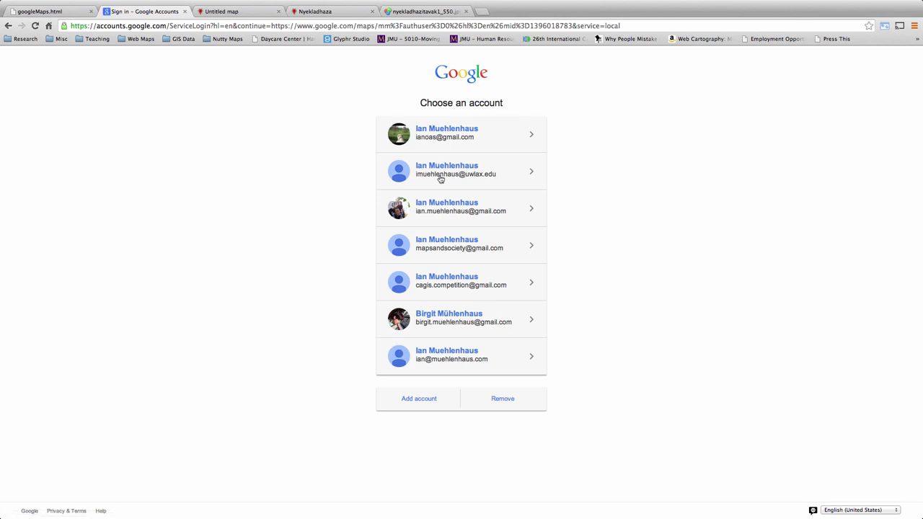
pyautogui.click(445, 208)
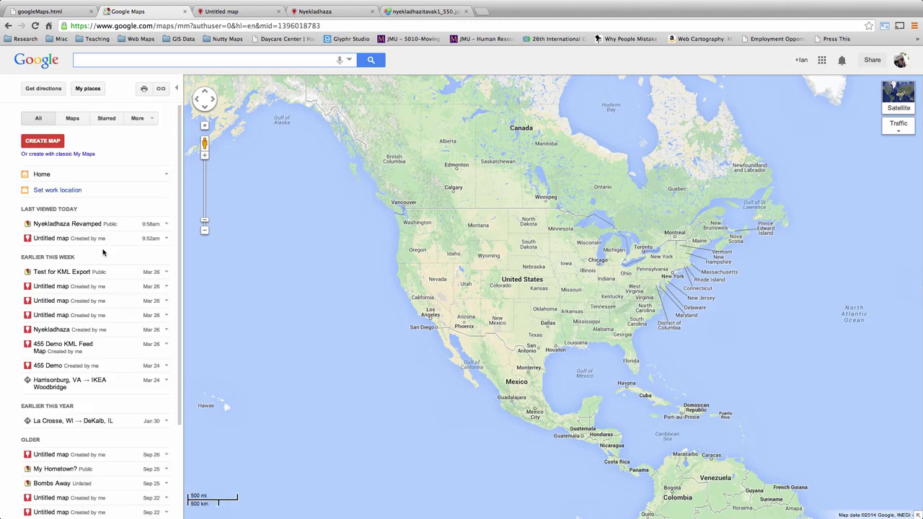
# Step: Open the Nyekladhaza Revamped map and export its KML to the Desktop as nyekGunk, replacing the existing file
pyautogui.click(77, 225)
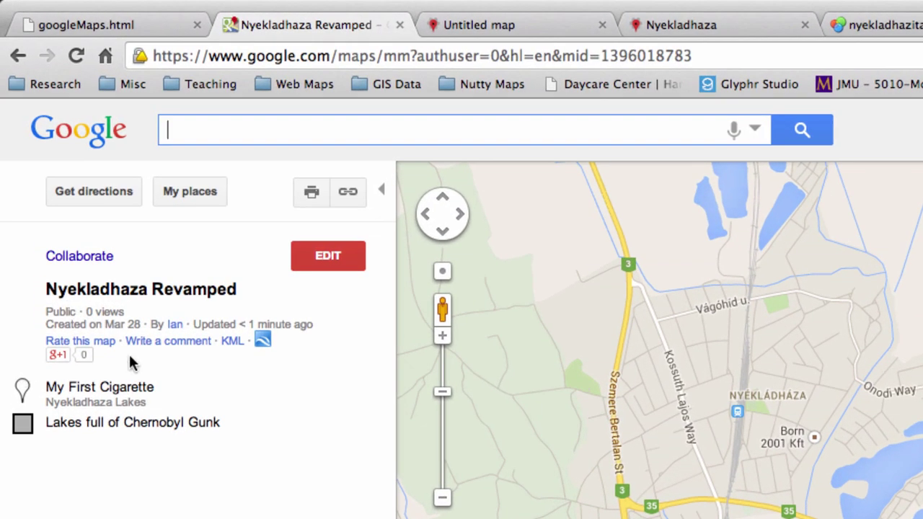
pyautogui.click(232, 341)
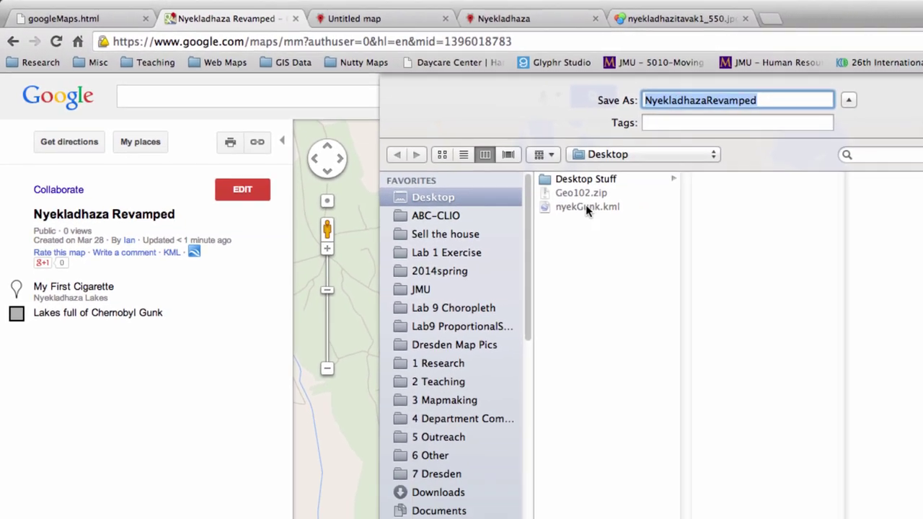
pyautogui.click(489, 175)
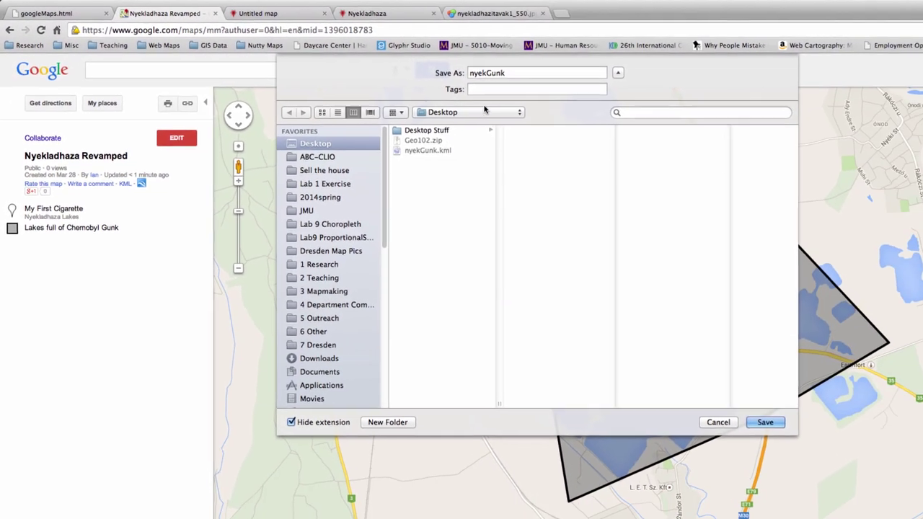
pyautogui.click(690, 380)
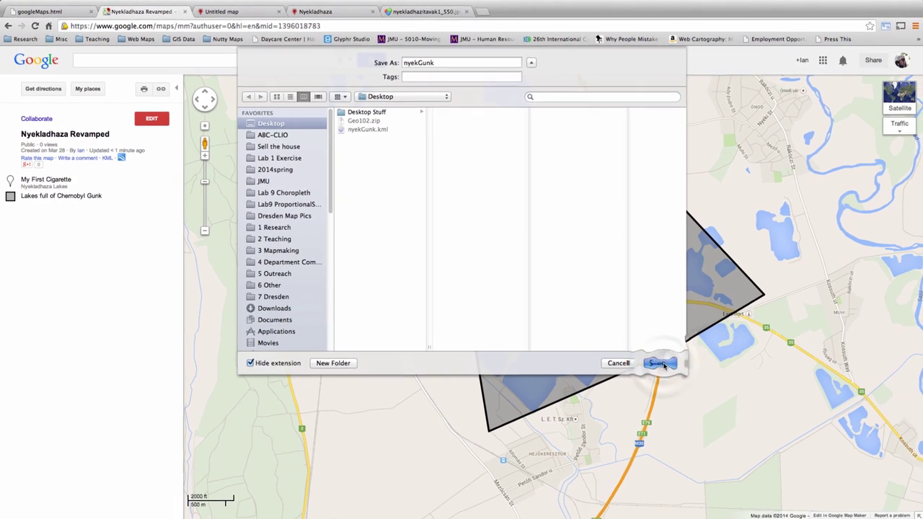
pyautogui.click(525, 104)
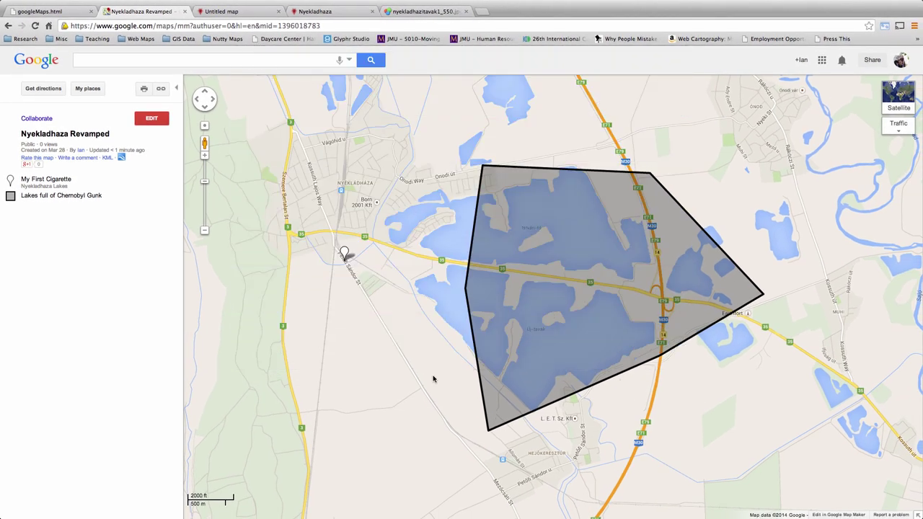
# Step: Switch to Google Earth, reload the exported nyekGunk.kml, and open the My First Cigarette placemark to check its photo and caption
pyautogui.click(42, 509)
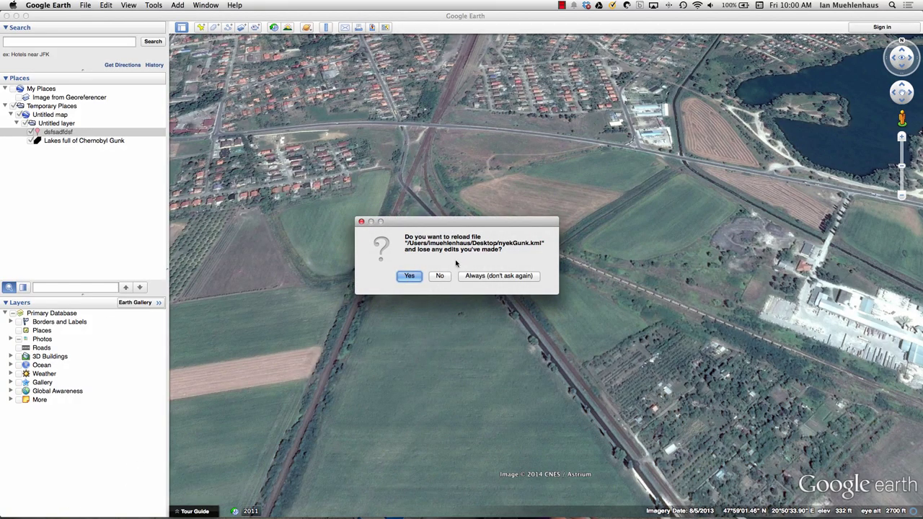
pyautogui.click(409, 275)
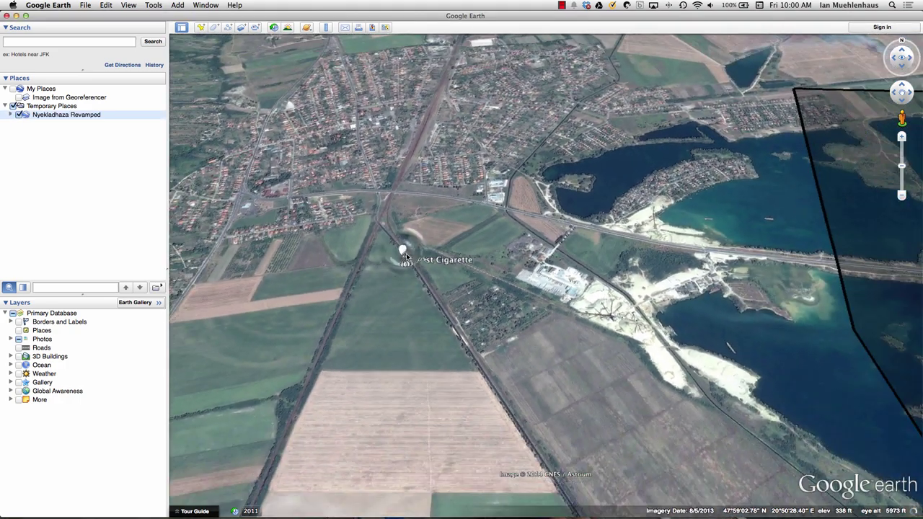
pyautogui.click(404, 250)
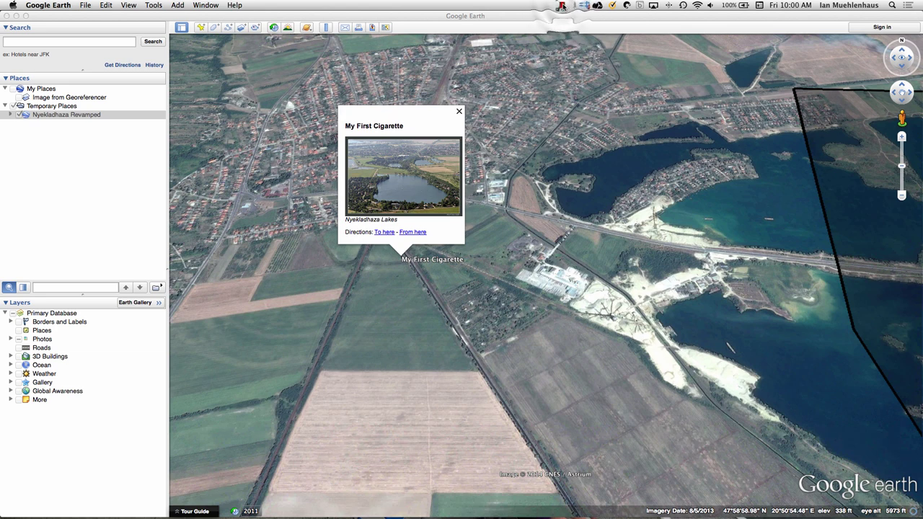
pyautogui.click(563, 5)
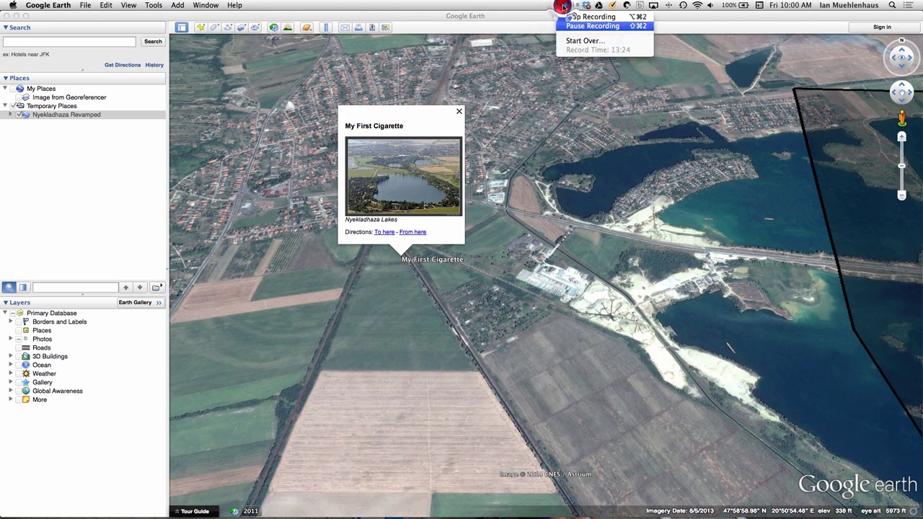